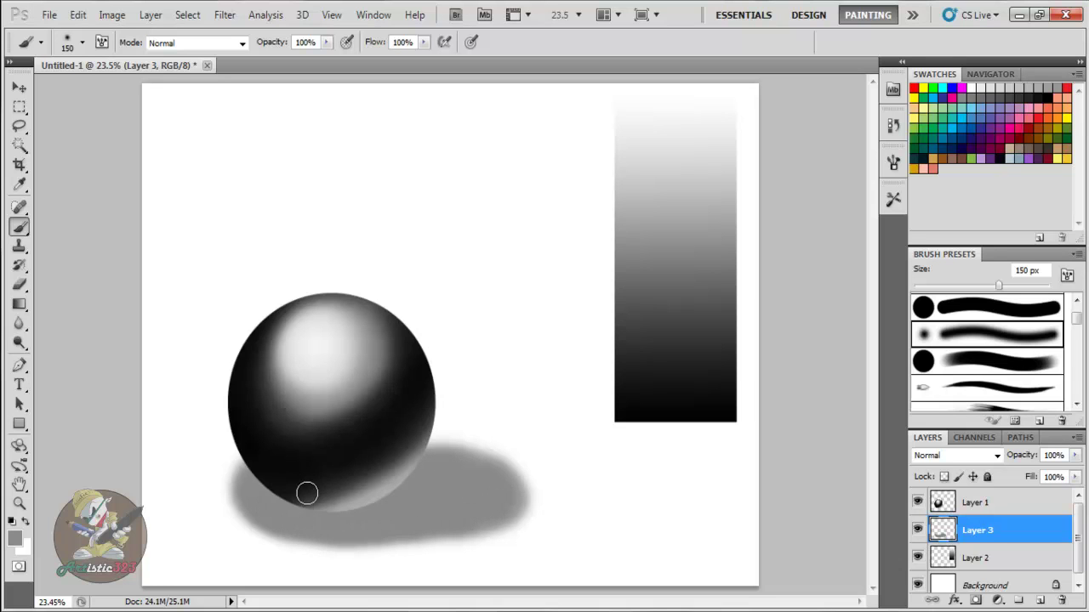
Enlarge the brush to 200 px and paint darker shadow along the sphere's bottom rim on Layer 3.
key("bracketright")
key("bracketright")
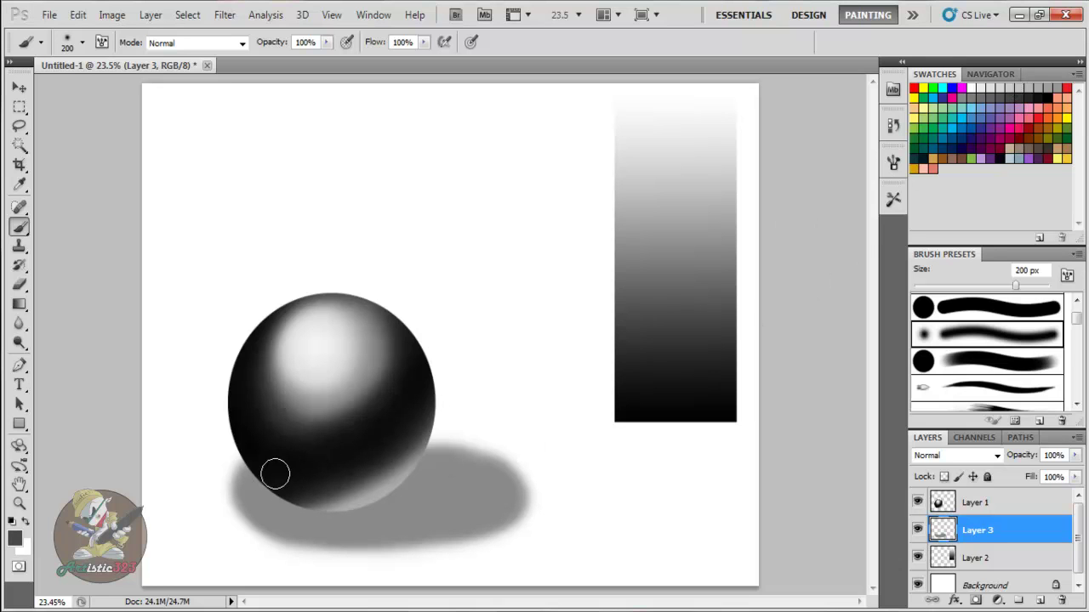
mouse_move(264, 464)
left_mouse_down()
mouse_move(270, 497)
mouse_move(282, 477)
mouse_move(269, 488)
mouse_move(297, 512)
mouse_move(359, 514)
mouse_move(351, 519)
mouse_move(339, 511)
mouse_move(410, 488)
mouse_move(410, 477)
mouse_move(390, 507)
mouse_move(409, 507)
mouse_move(382, 507)
left_mouse_up()
mouse_move(308, 524)
left_mouse_down()
mouse_move(463, 486)
mouse_move(394, 504)
mouse_move(409, 490)
mouse_move(385, 487)
mouse_move(433, 472)
mouse_move(385, 469)
mouse_move(460, 473)
mouse_move(431, 467)
mouse_move(419, 478)
mouse_move(486, 488)
mouse_move(406, 475)
mouse_move(472, 483)
mouse_move(399, 514)
mouse_move(472, 491)
mouse_move(421, 517)
mouse_move(483, 481)
mouse_move(441, 494)
mouse_move(436, 510)
mouse_move(478, 498)
mouse_move(432, 517)
mouse_move(478, 496)
mouse_move(453, 515)
mouse_move(491, 474)
mouse_move(451, 517)
mouse_move(495, 484)
mouse_move(463, 512)
mouse_move(482, 508)
mouse_move(496, 487)
mouse_move(468, 510)
mouse_move(495, 488)
mouse_move(468, 478)
mouse_move(491, 500)
mouse_move(482, 492)
mouse_move(434, 520)
mouse_move(461, 515)
mouse_move(348, 522)
mouse_move(344, 532)
mouse_move(292, 524)
mouse_move(264, 481)
mouse_move(366, 498)
mouse_move(347, 503)
mouse_move(392, 498)
mouse_move(305, 502)
left_mouse_up()
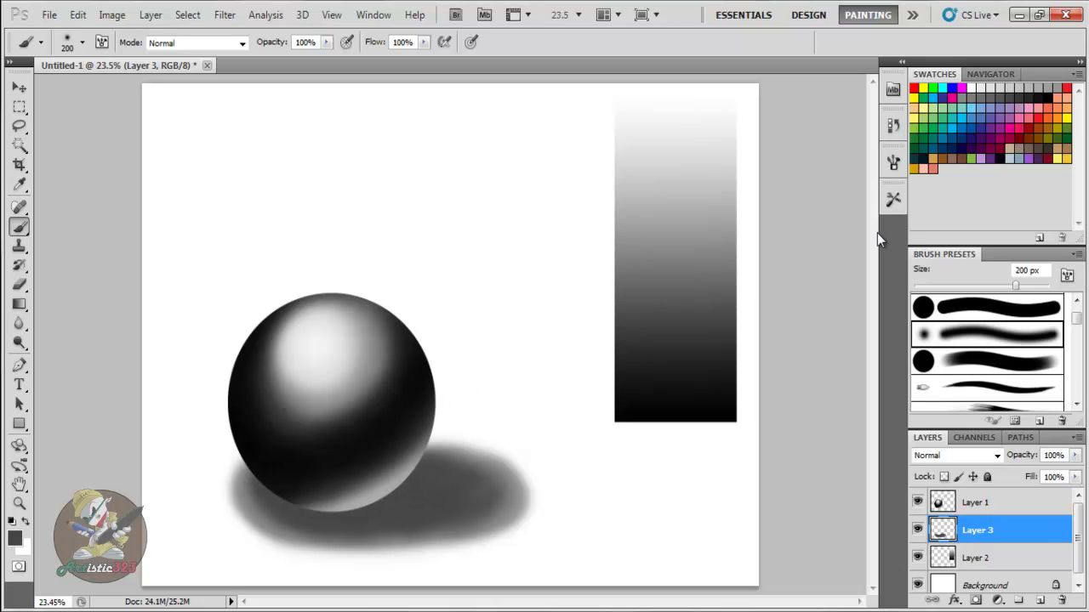
Brush progressively darker swatch colours along the sphere's lower-left and bottom edges.
left_click(1029, 99)
mouse_move(272, 470)
left_mouse_down()
mouse_move(273, 497)
mouse_move(318, 503)
mouse_move(322, 516)
mouse_move(288, 507)
mouse_move(414, 500)
mouse_move(330, 517)
mouse_move(301, 502)
mouse_move(398, 490)
mouse_move(360, 511)
mouse_move(352, 504)
mouse_move(387, 500)
mouse_move(389, 486)
mouse_move(424, 476)
mouse_move(416, 473)
mouse_move(443, 481)
mouse_move(401, 485)
mouse_move(436, 491)
mouse_move(360, 511)
mouse_move(436, 511)
mouse_move(410, 515)
mouse_move(434, 484)
mouse_move(463, 490)
mouse_move(454, 508)
mouse_move(446, 487)
mouse_move(460, 499)
mouse_move(463, 484)
mouse_move(391, 509)
mouse_move(478, 489)
mouse_move(458, 507)
mouse_move(435, 487)
mouse_move(374, 509)
mouse_move(273, 492)
left_mouse_up()
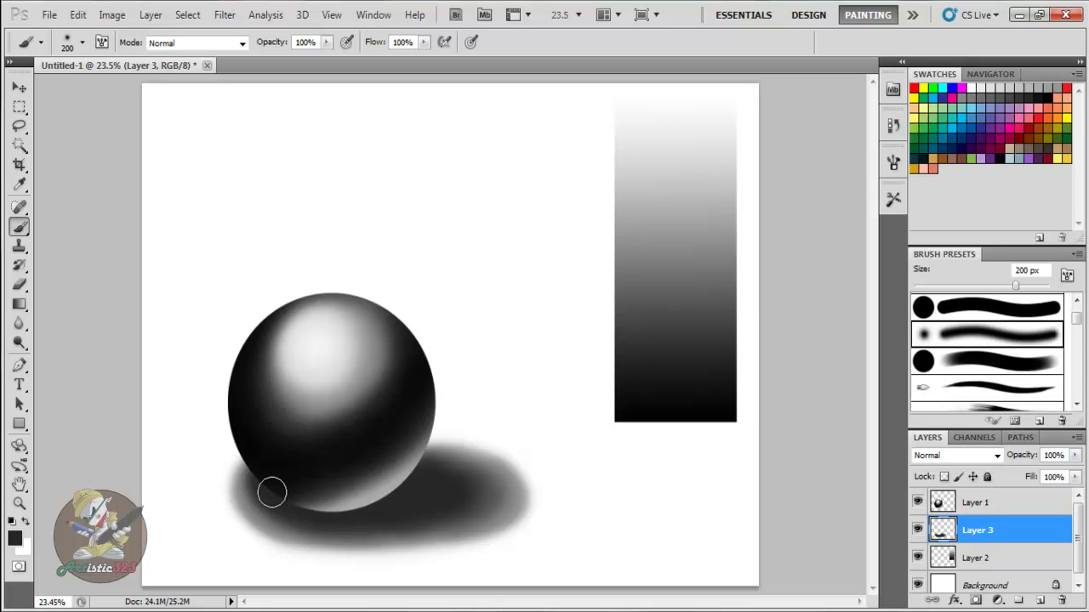
left_click(1040, 101)
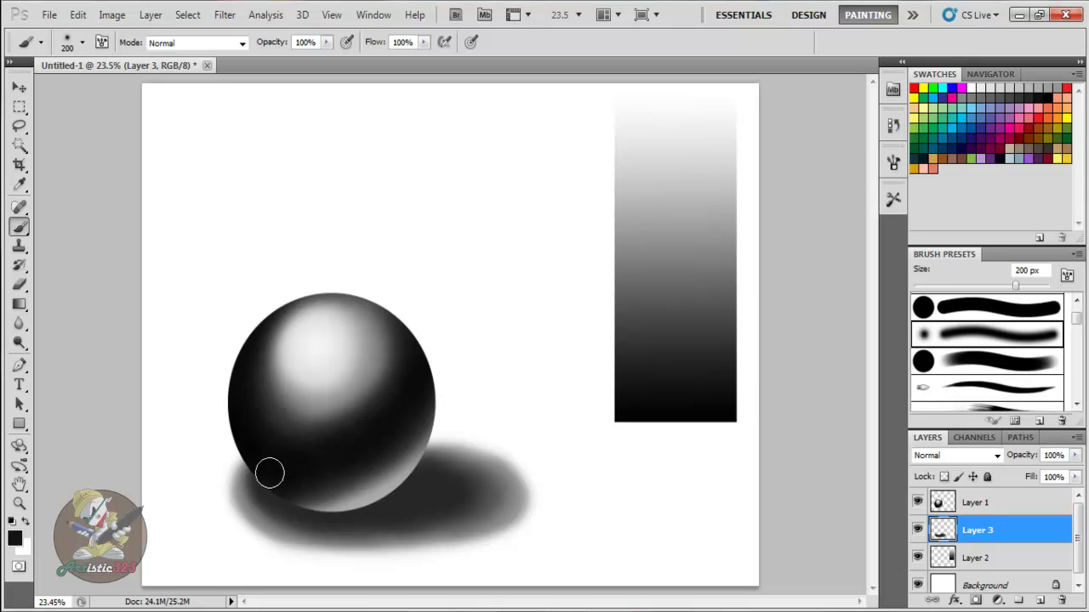
mouse_move(287, 502)
left_mouse_down()
mouse_move(355, 511)
mouse_move(304, 498)
mouse_move(351, 503)
mouse_move(409, 472)
mouse_move(342, 506)
mouse_move(415, 476)
mouse_move(395, 489)
mouse_move(412, 493)
mouse_move(375, 505)
mouse_move(414, 480)
mouse_move(429, 482)
mouse_move(425, 493)
mouse_move(394, 493)
mouse_move(411, 481)
mouse_move(446, 488)
mouse_move(411, 510)
mouse_move(418, 501)
mouse_move(348, 513)
mouse_move(285, 505)
mouse_move(265, 474)
mouse_move(305, 502)
mouse_move(384, 505)
mouse_move(428, 498)
left_mouse_up()
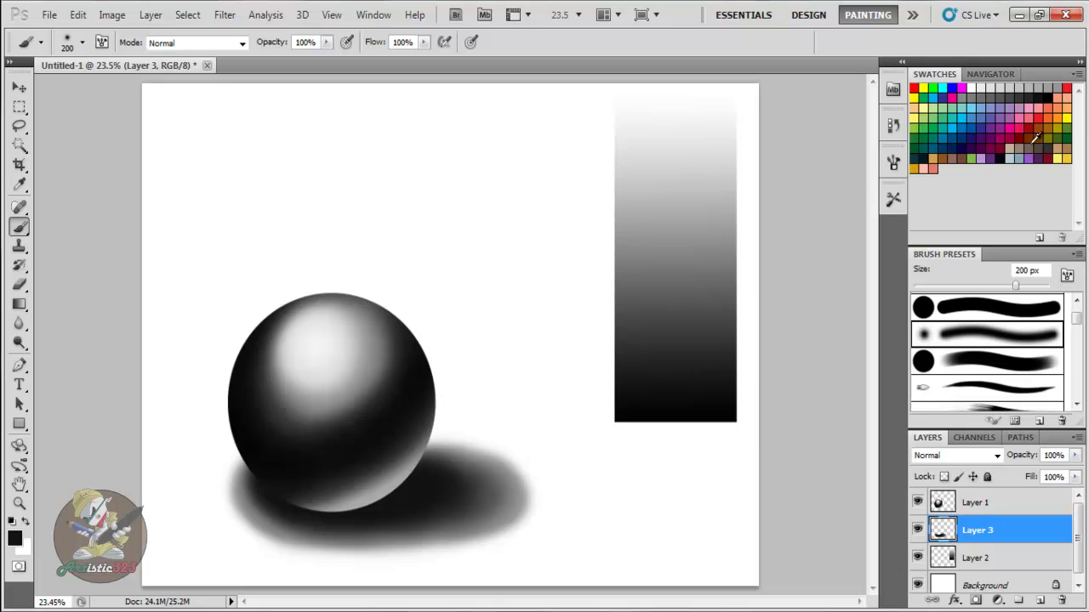
Pick a dark swatch and darken the cast shadow to the right of the sphere.
left_click(1048, 92)
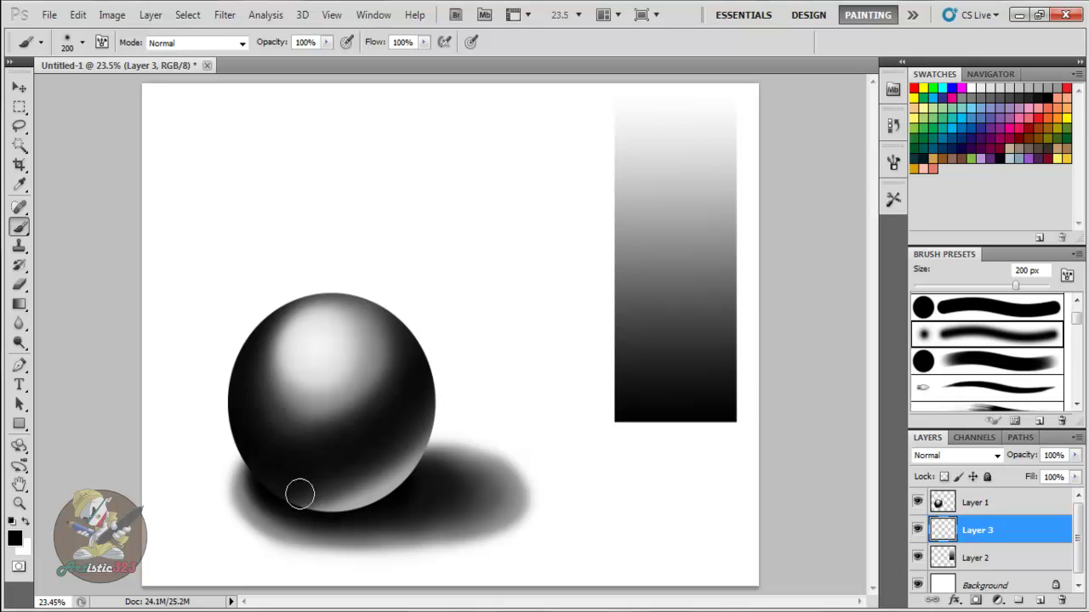
mouse_move(414, 486)
left_mouse_down()
mouse_move(396, 507)
mouse_move(417, 480)
mouse_move(425, 496)
mouse_move(344, 514)
mouse_move(425, 477)
mouse_move(402, 501)
mouse_move(338, 496)
mouse_move(332, 483)
mouse_move(496, 454)
left_mouse_up()
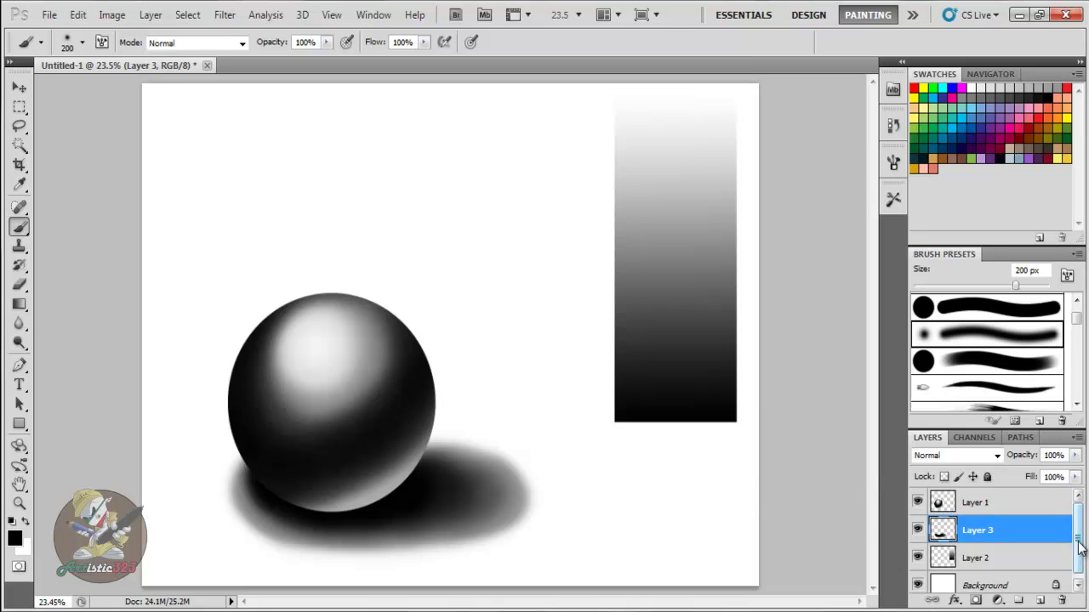
Select Layer 1, verify its contents by toggling visibility, load the sphere's outline, then deselect.
scroll(1079, 549, "down", 2)
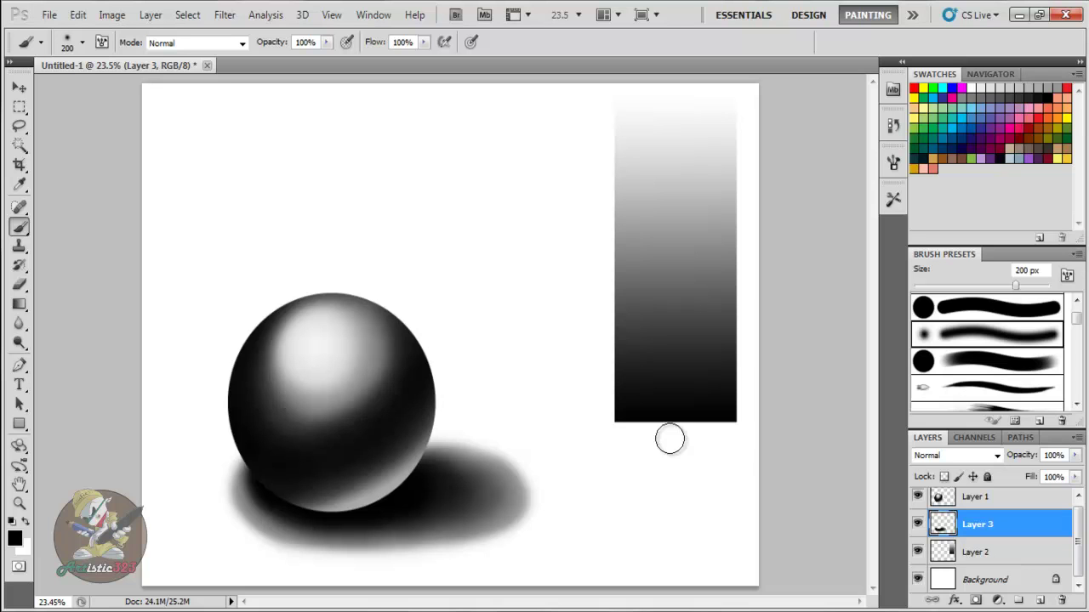
scroll(1079, 537, "up", 2)
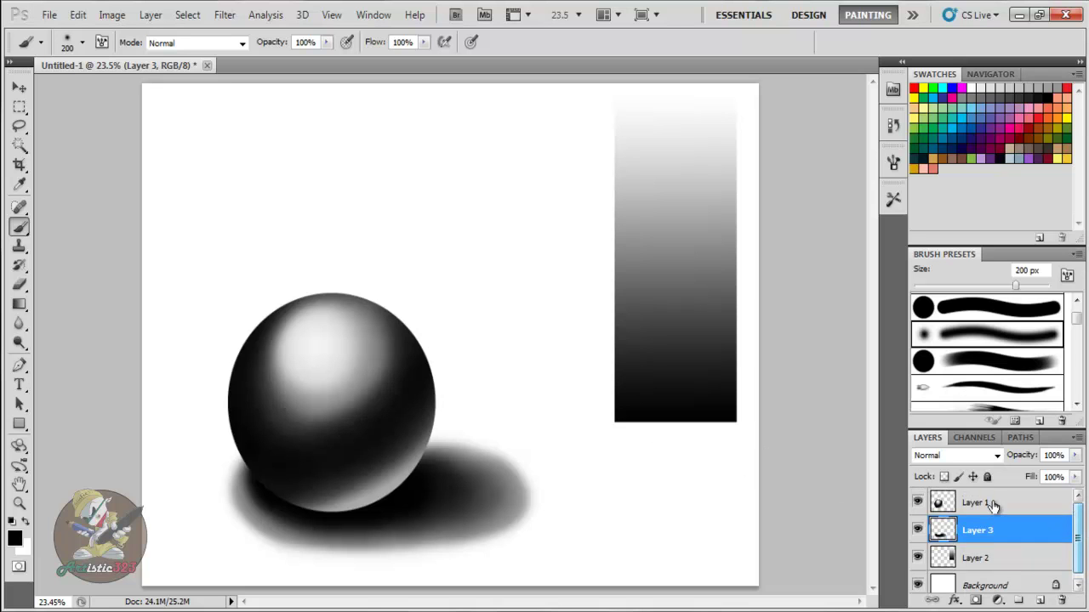
left_click(940, 503)
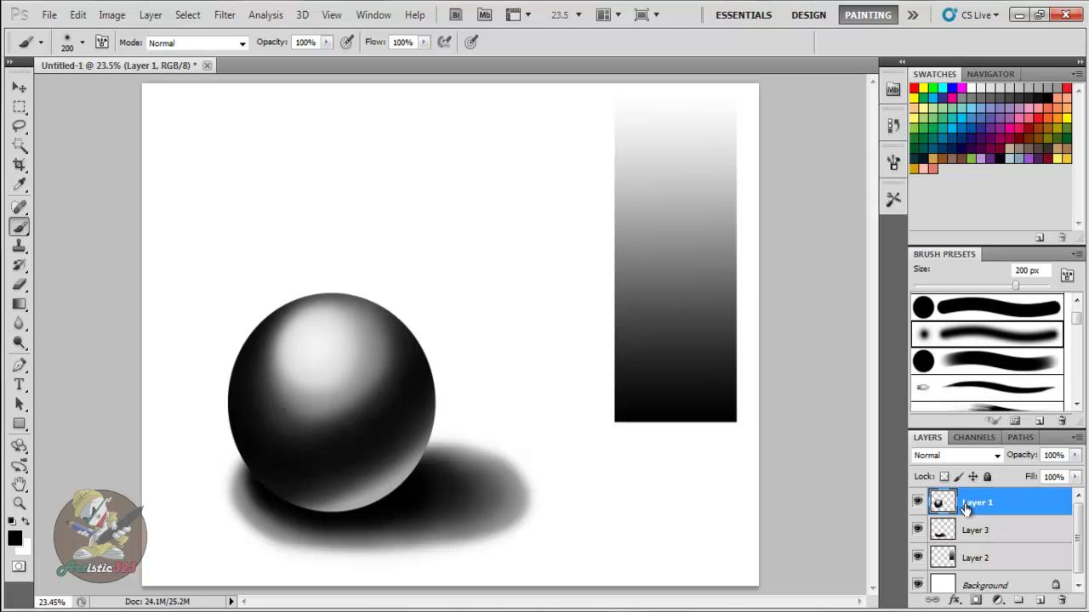
left_click(918, 503)
left_click(918, 504)
left_click(942, 503, "ctrl")
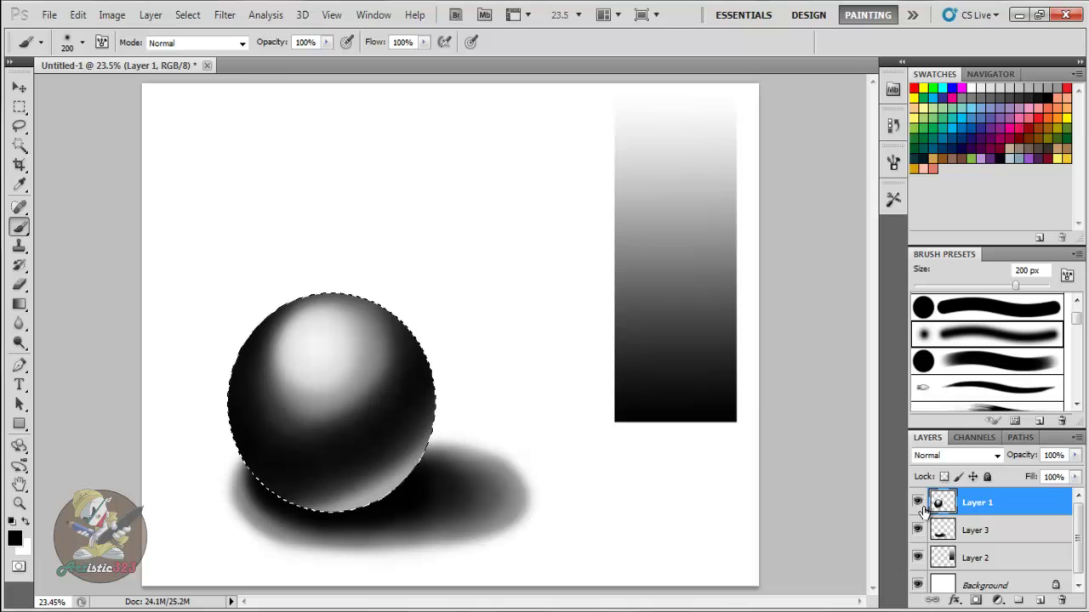
key("ctrl+d")
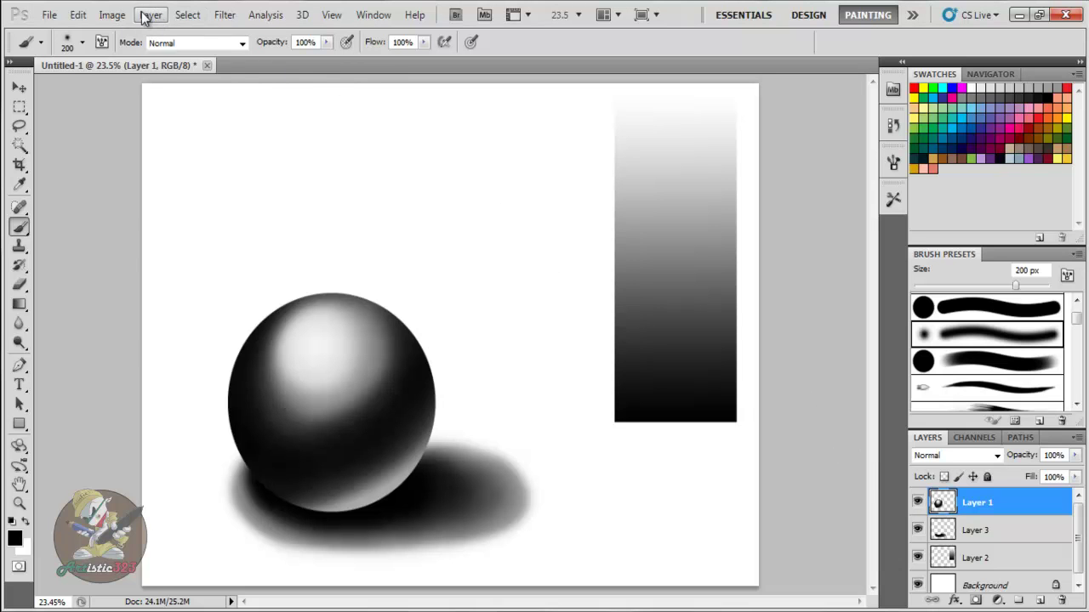
Colorize the sphere via Hue/Saturation at Hue 200, Saturation 45, testing Lightness before leaving it at 0.
left_click(112, 14)
mouse_move(167, 63)
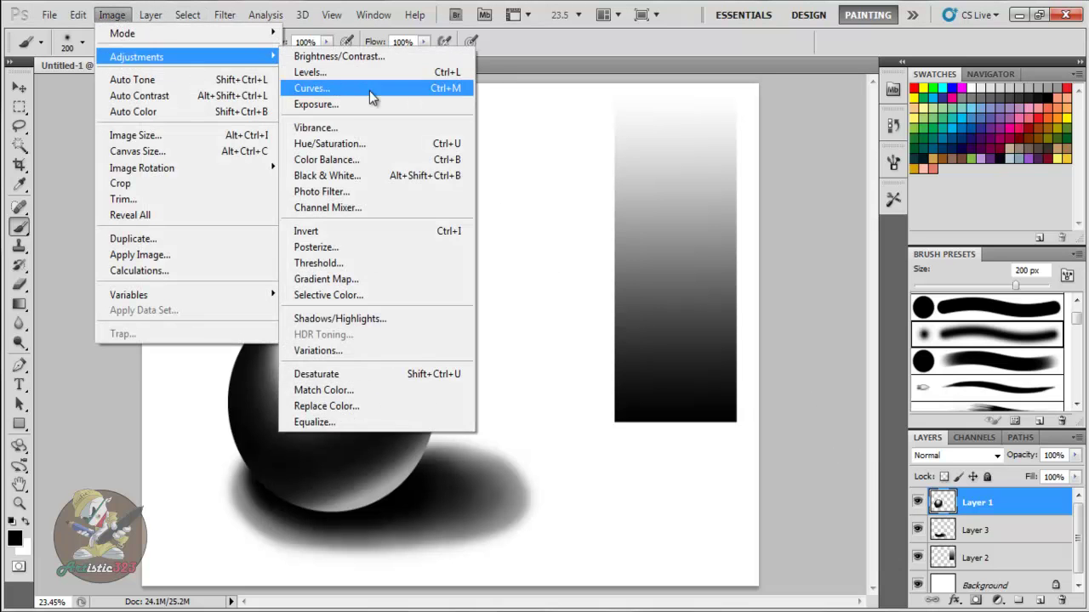
left_click(333, 147)
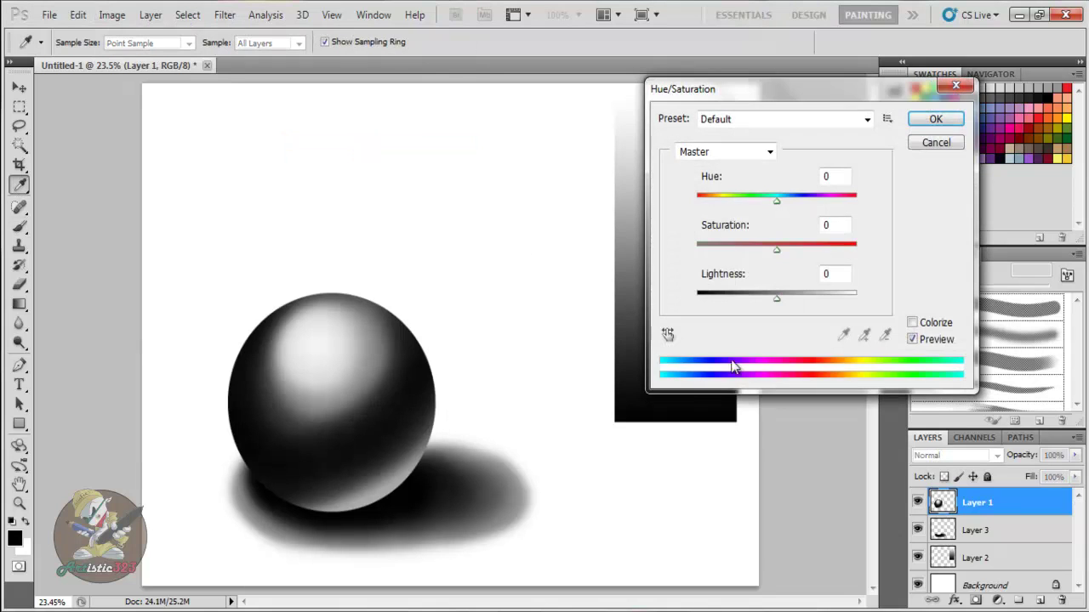
left_click_drag(742, 99, 791, 96)
left_click(961, 320)
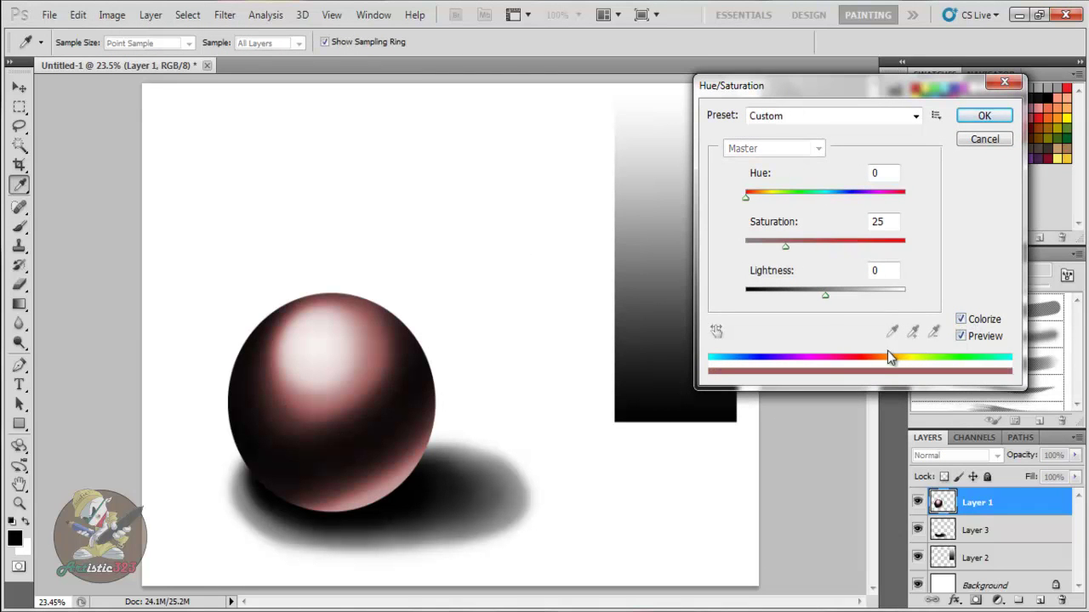
left_click_drag(750, 197, 834, 194)
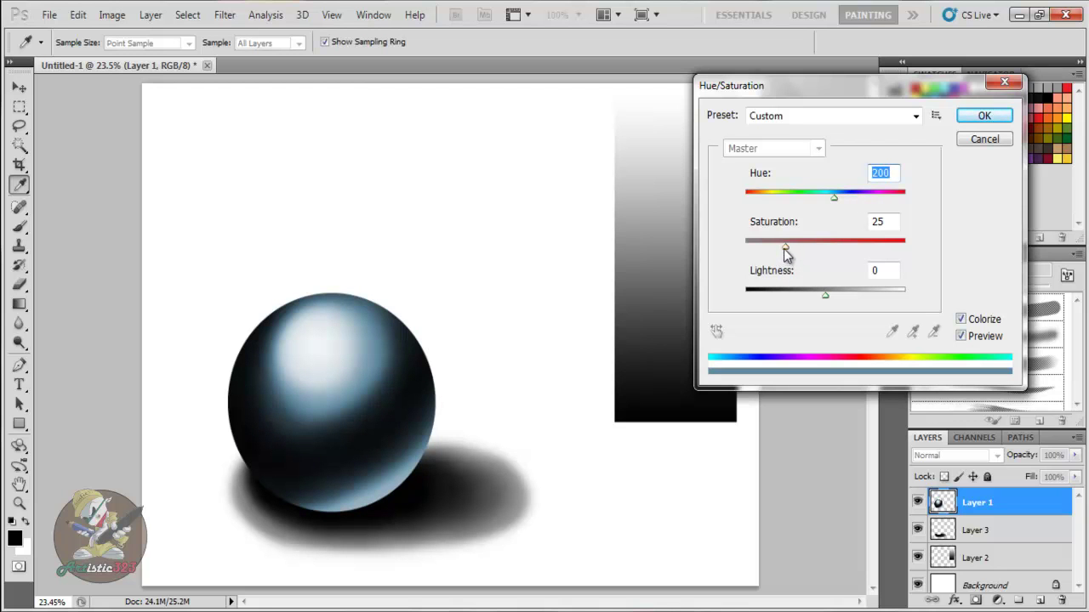
left_click_drag(787, 247, 859, 248)
left_click(816, 246)
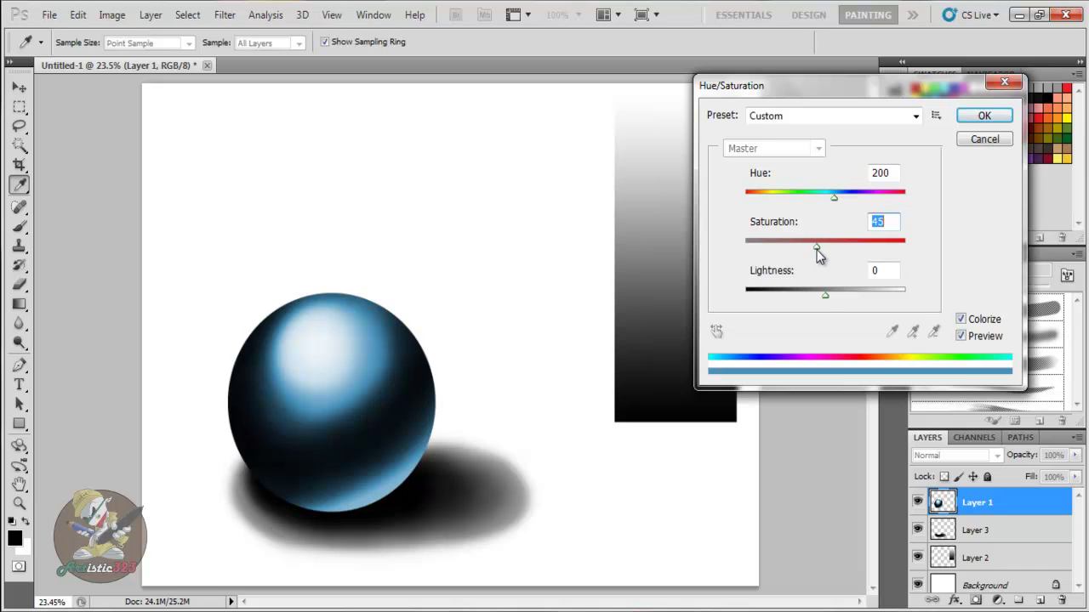
mouse_move(825, 297)
left_mouse_down()
mouse_move(742, 298)
mouse_move(824, 292)
left_mouse_up()
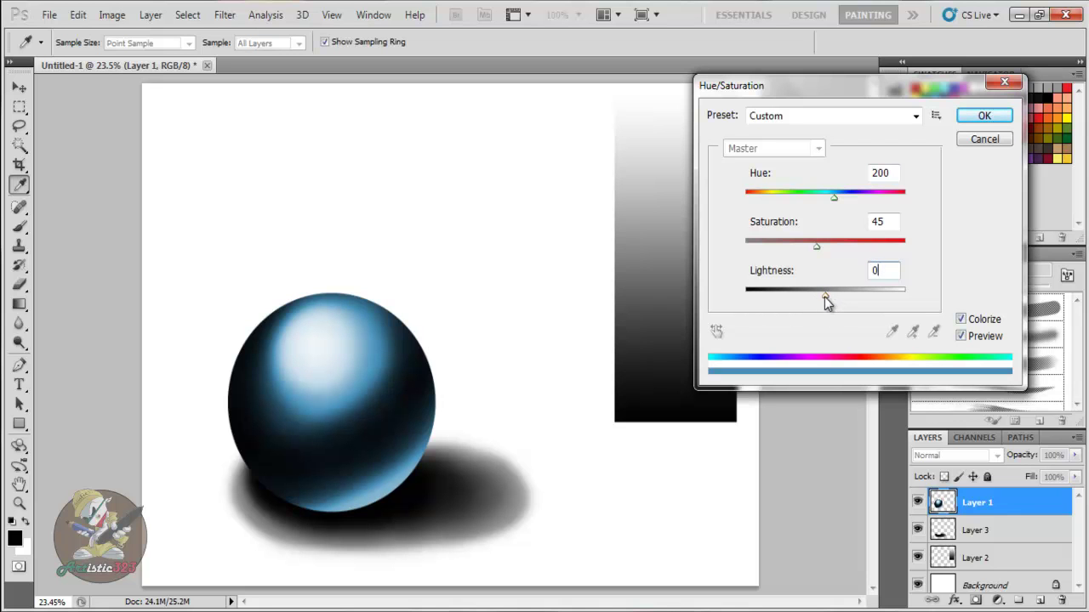
left_click_drag(825, 299, 935, 300)
Discard the colorize adjustment and add a new Overlay-blended layer above the sphere.
left_click(985, 139)
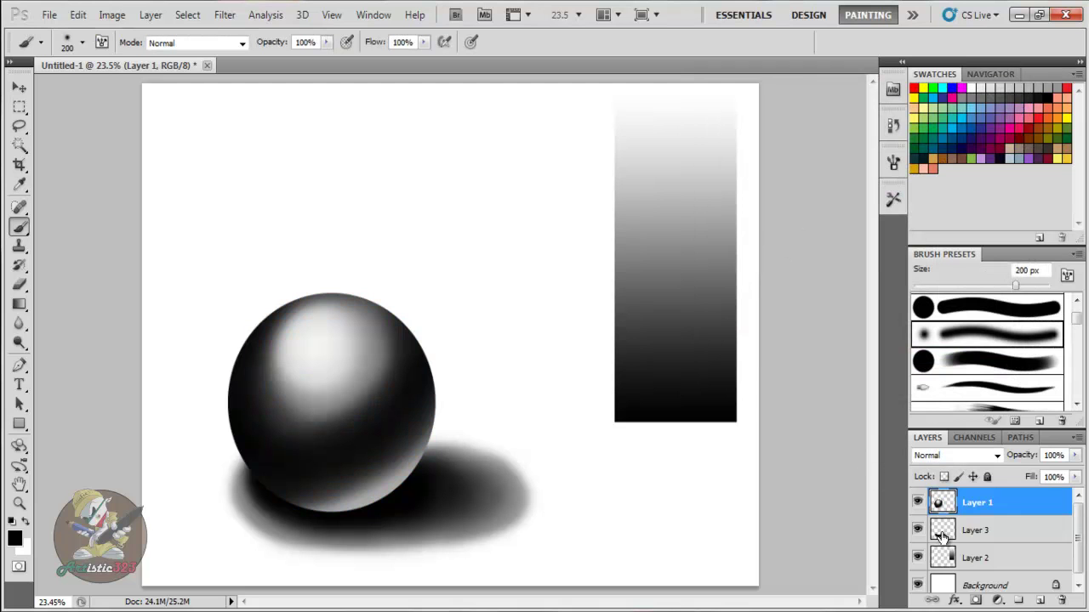
left_click(1040, 601)
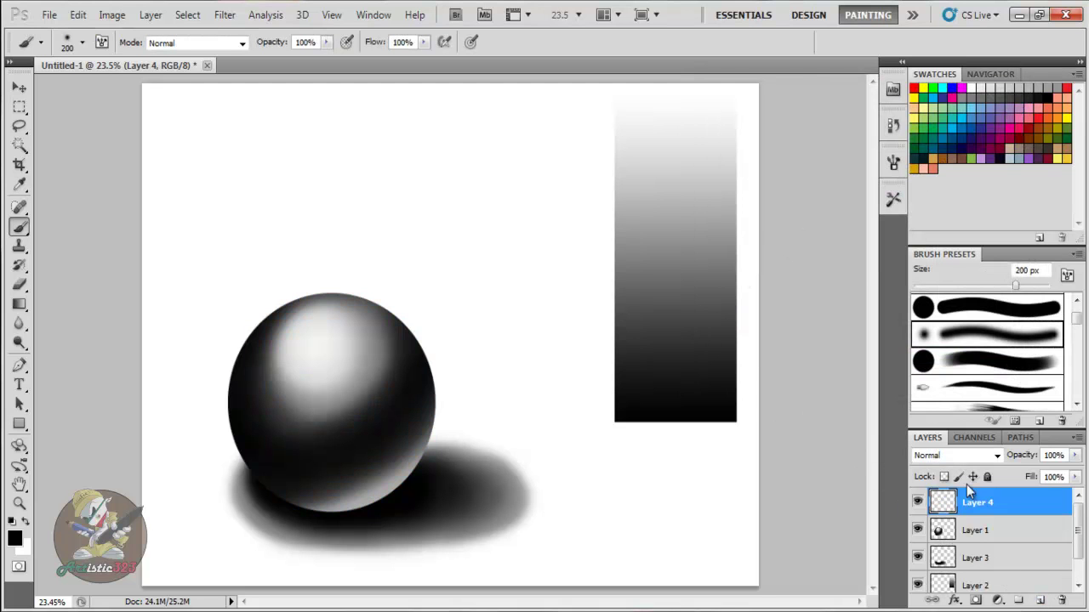
left_click(996, 456)
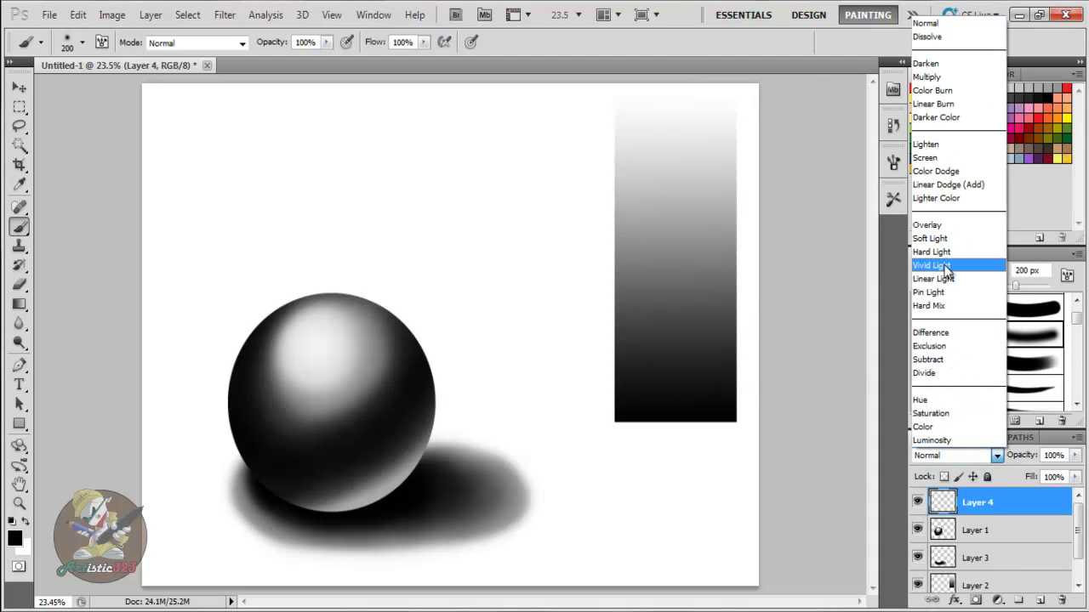
left_click(935, 226)
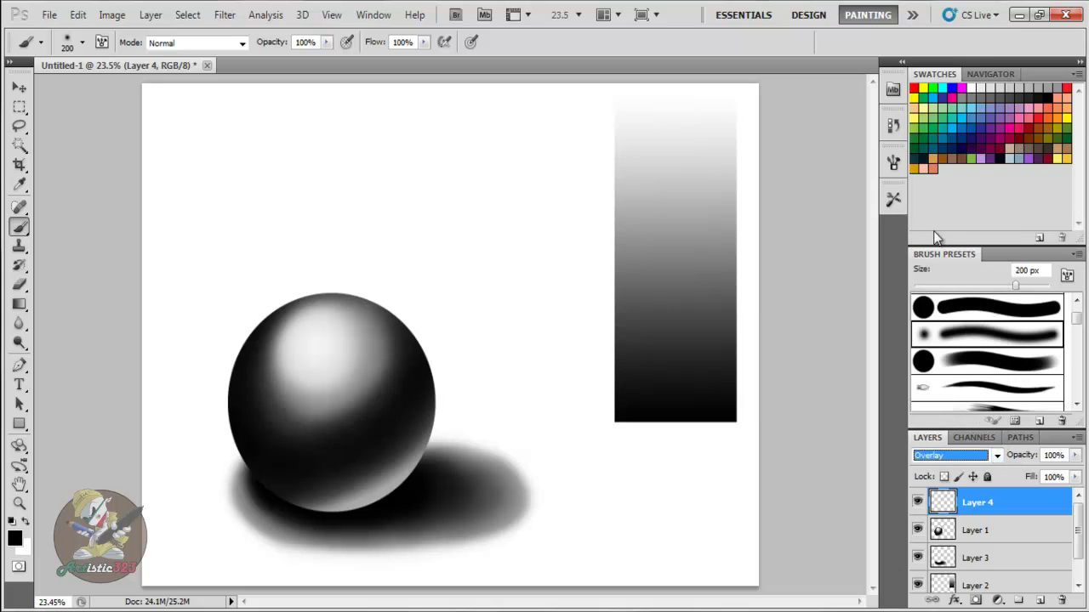
Fill the sphere area on the new layer with dark green using the Paint Bucket.
mouse_move(19, 304)
left_mouse_down()
mouse_move(63, 301)
mouse_move(60, 319)
left_mouse_up()
left_click(63, 303)
left_click(59, 319)
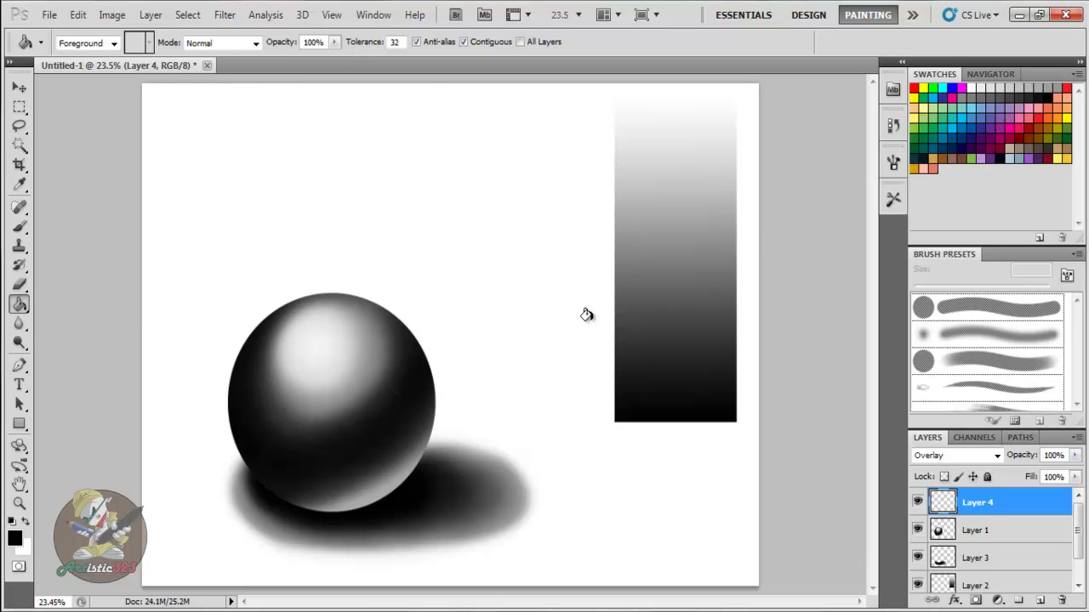
left_click(17, 539)
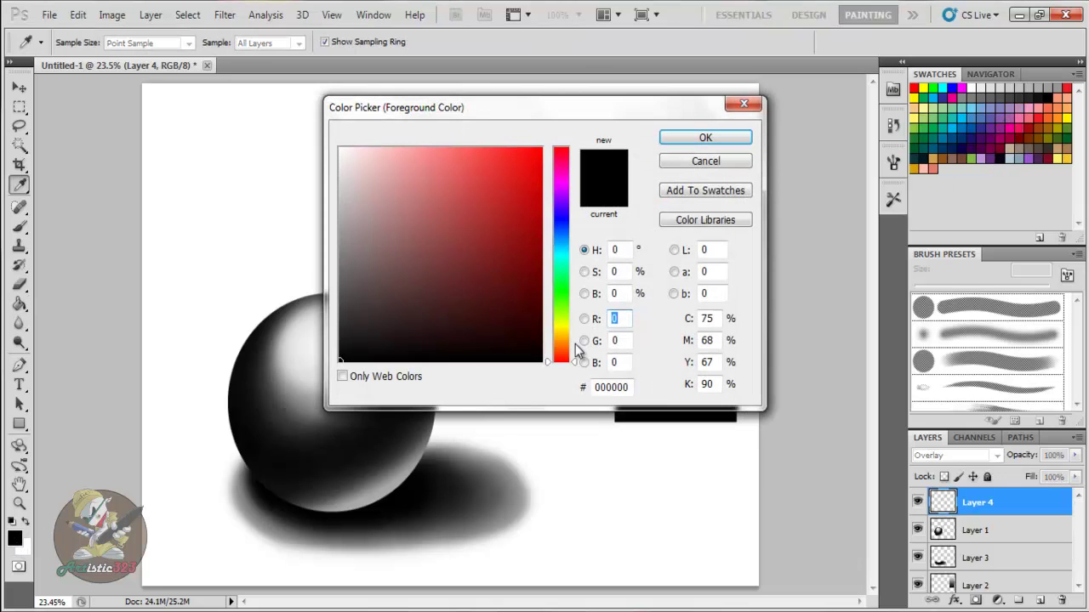
left_click(571, 356)
mouse_move(571, 355)
left_mouse_down()
mouse_move(572, 290)
mouse_move(525, 287)
mouse_move(542, 287)
left_mouse_up()
left_click(698, 140)
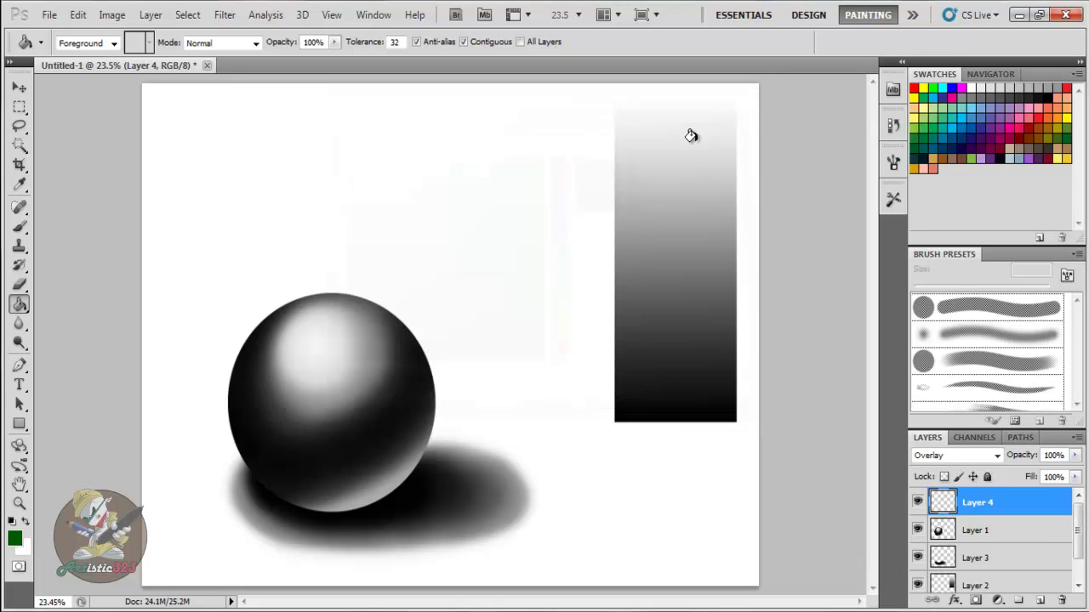
left_click(371, 391)
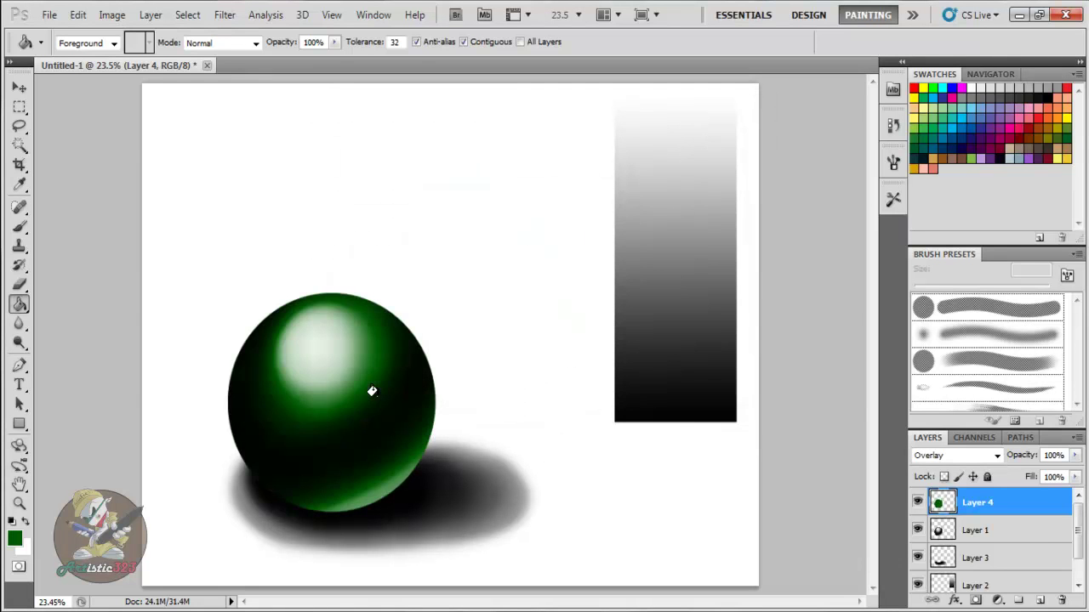
Refill the sphere with a brighter green (00a304), keeping that colour.
left_click(15, 535)
left_click_drag(540, 255, 544, 231)
left_click(699, 138)
left_click(395, 472)
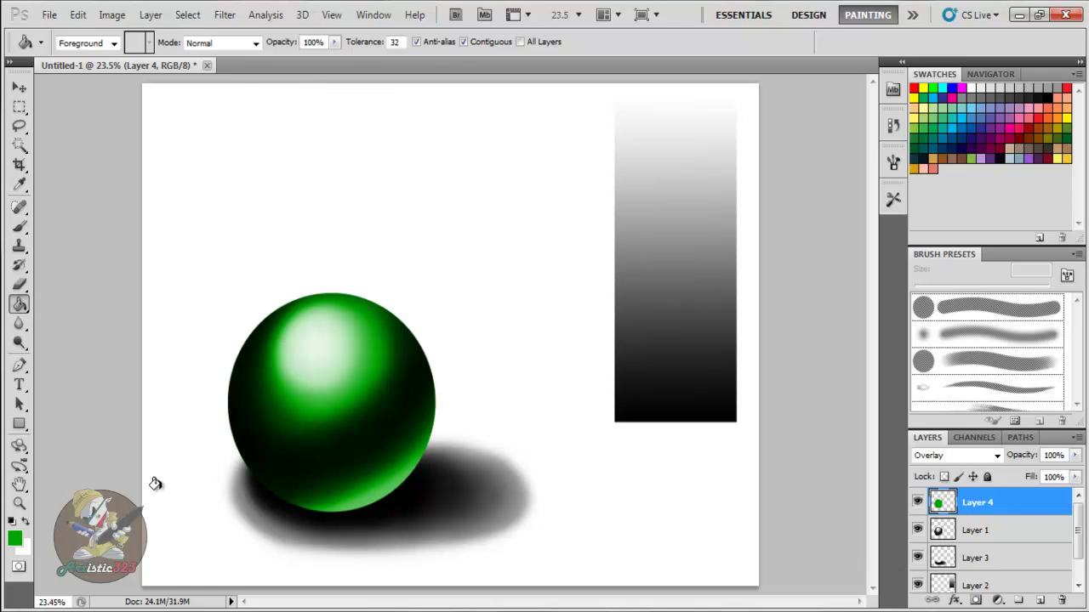
left_click(18, 540)
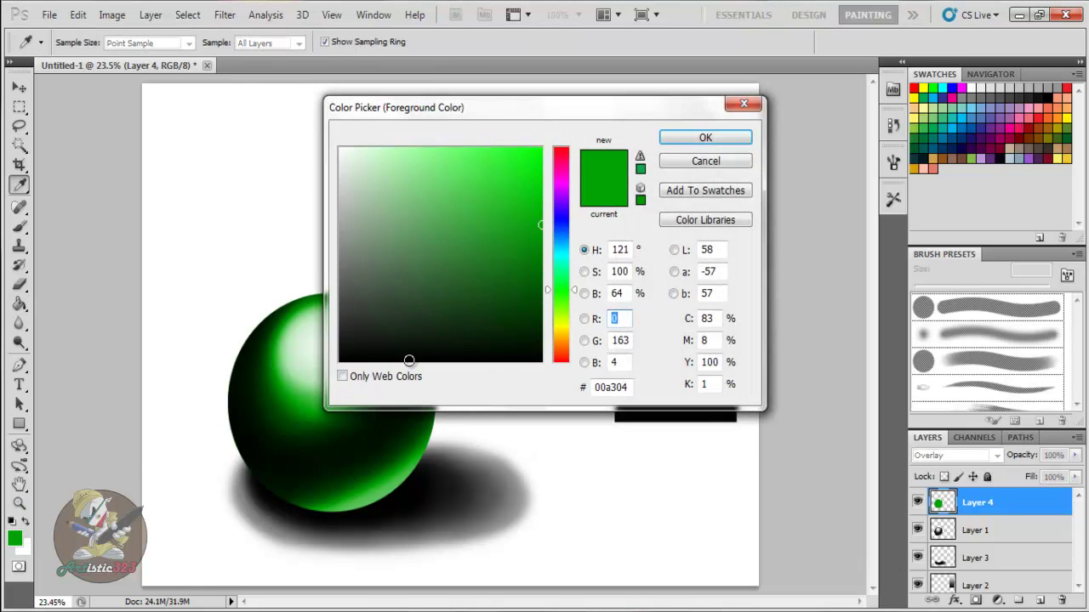
left_click(722, 164)
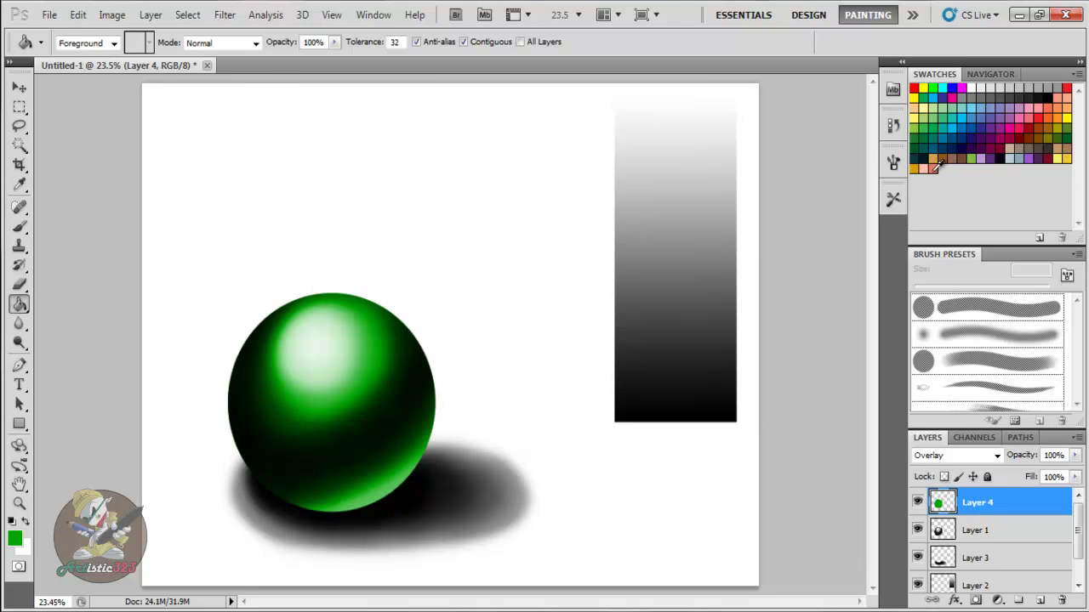
Refill the sphere with a dark purple swatch and set Layer 4 to Multiply.
left_click(1044, 156)
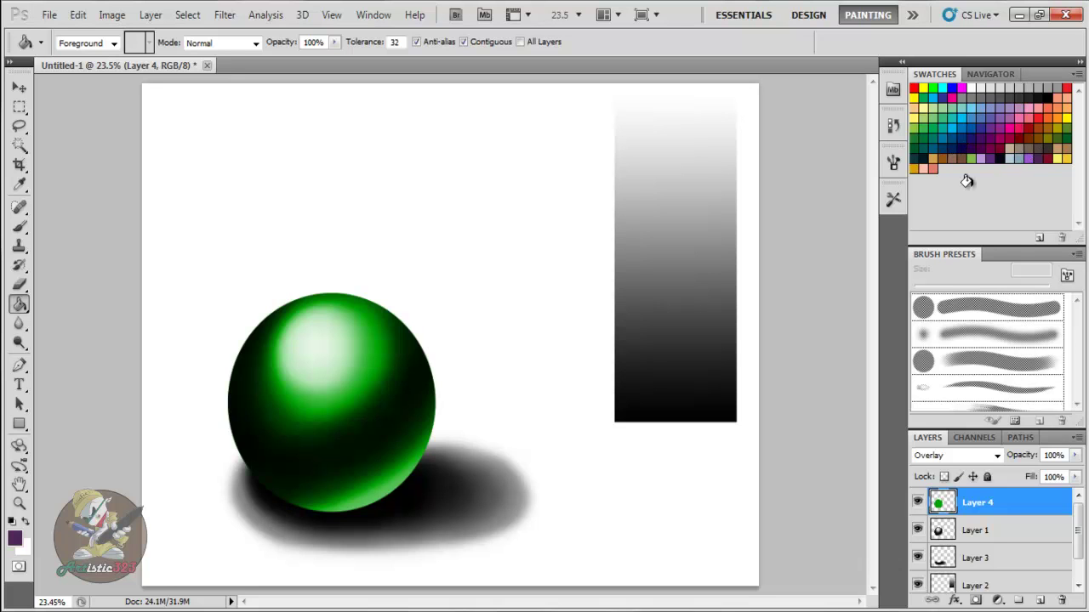
left_click(309, 393)
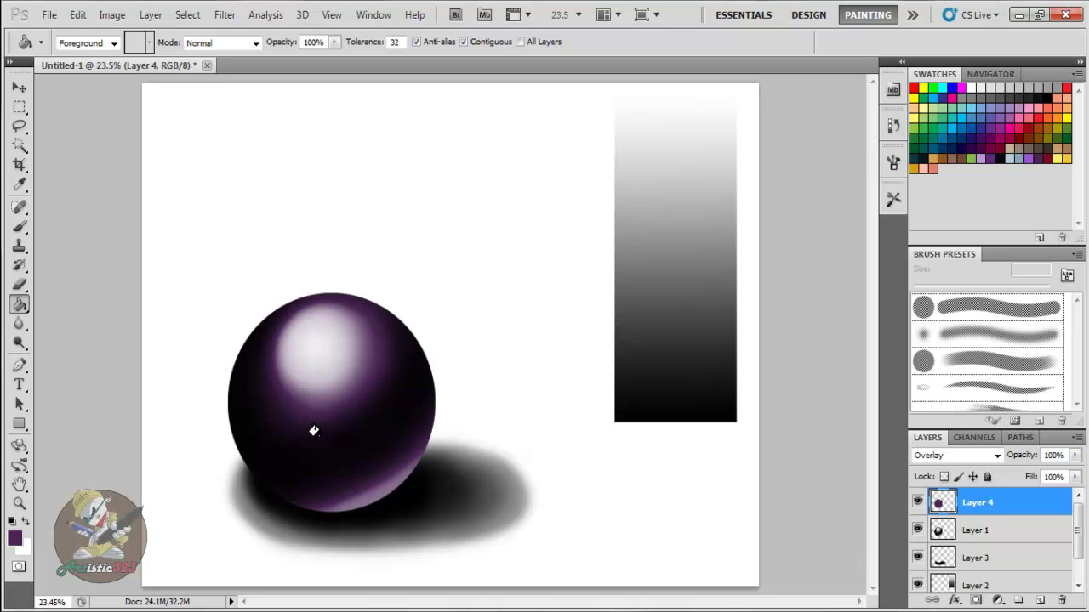
left_click(970, 455)
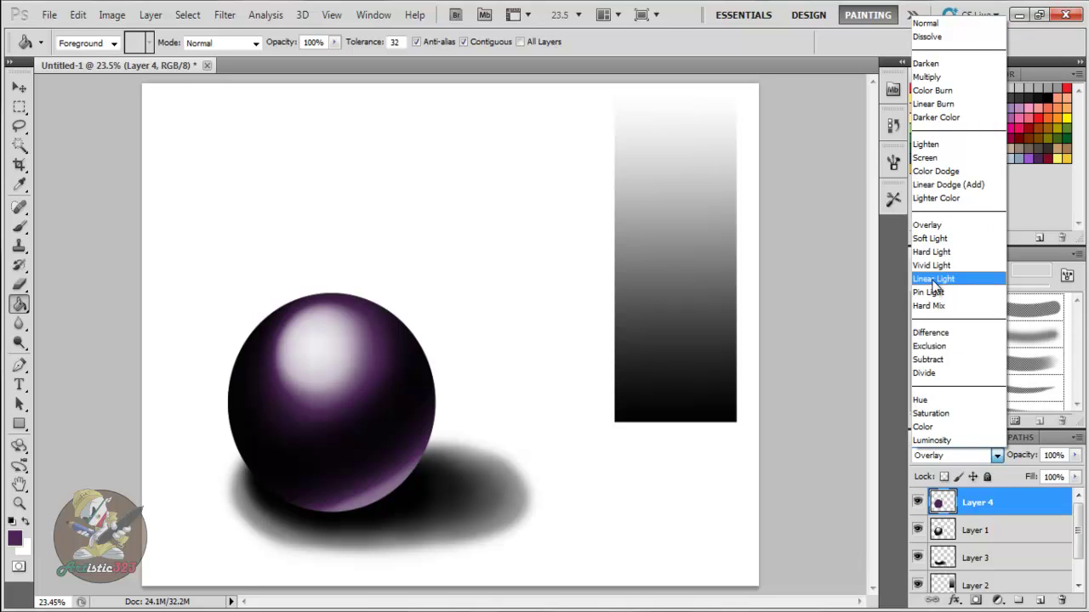
left_click(931, 66)
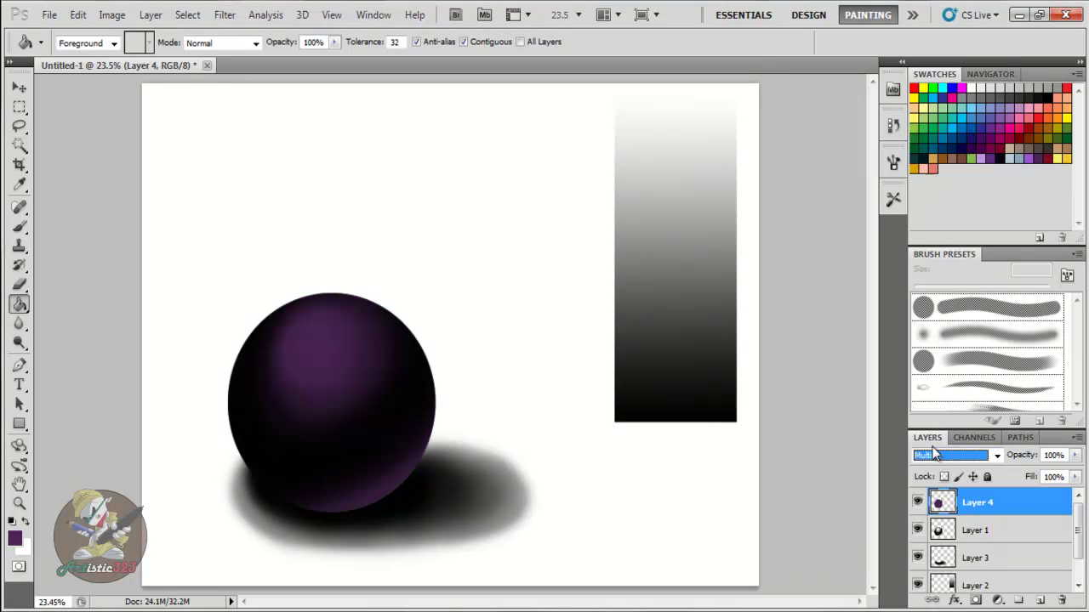
Cycle Layer 4 through blend modes from Color Burn to Hard Light to compare the tint.
key("Down")
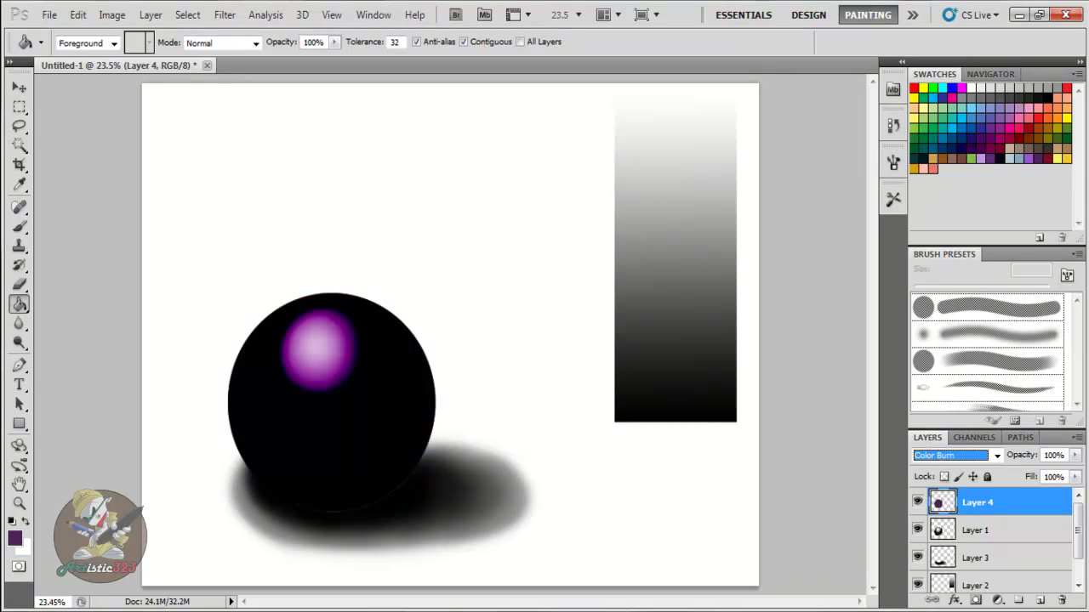
key("Down")
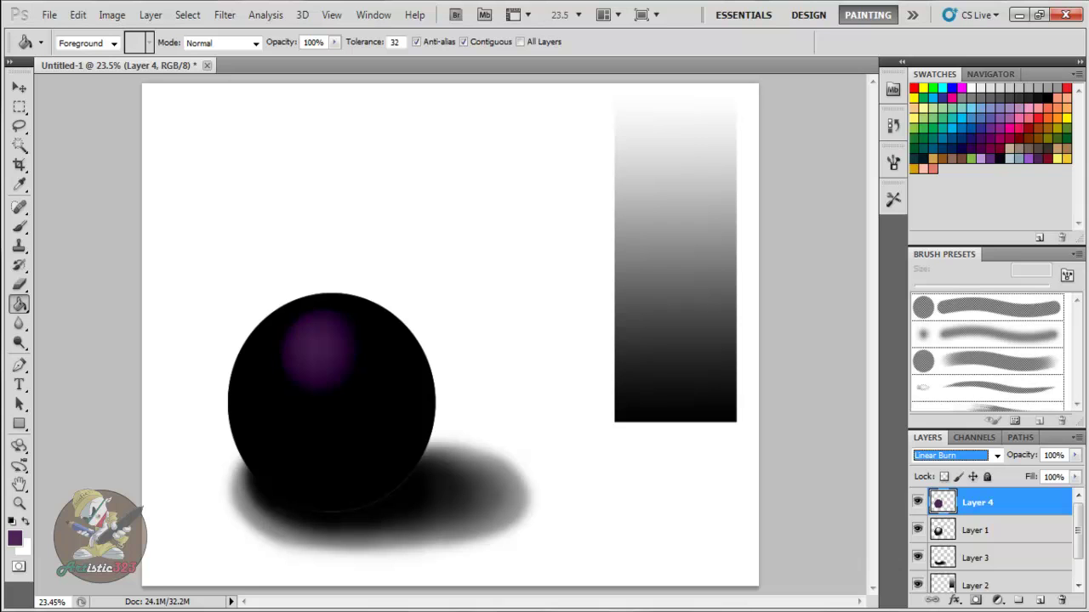
key("Down")
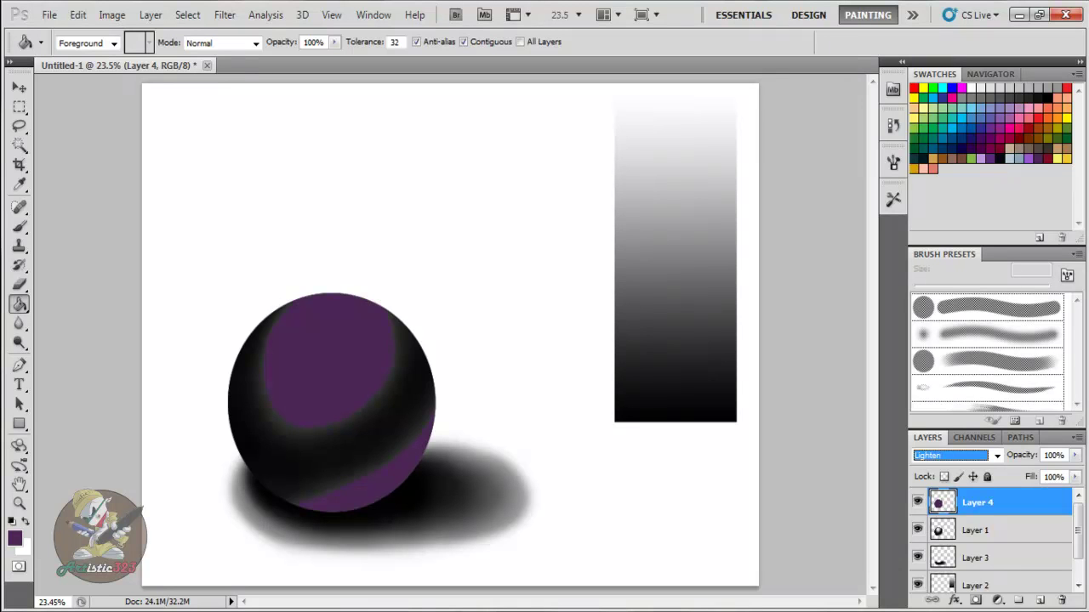
key("Down")
key("Down")
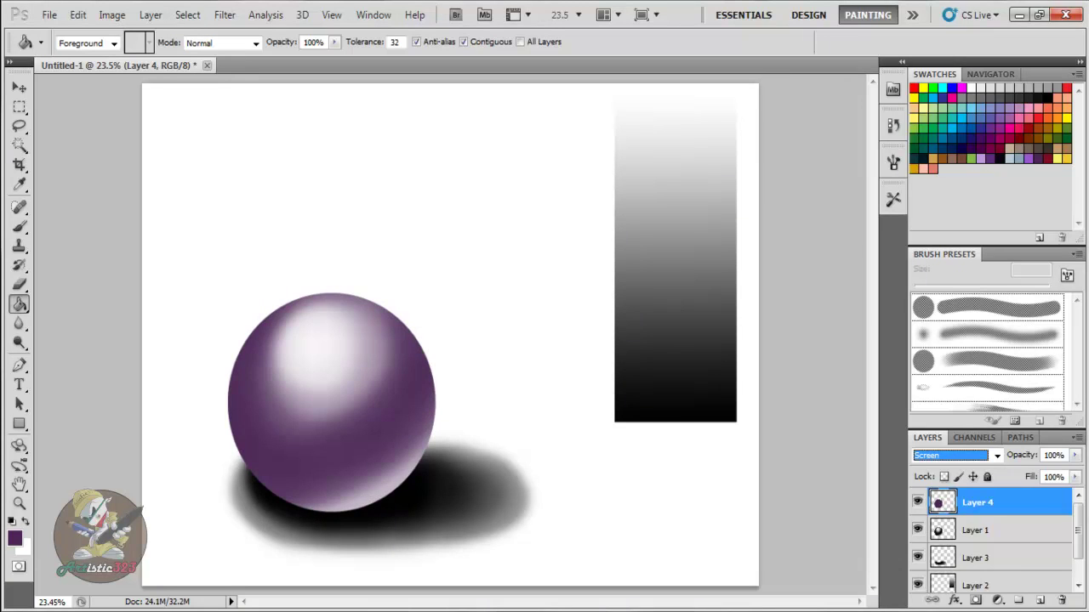
key("Down")
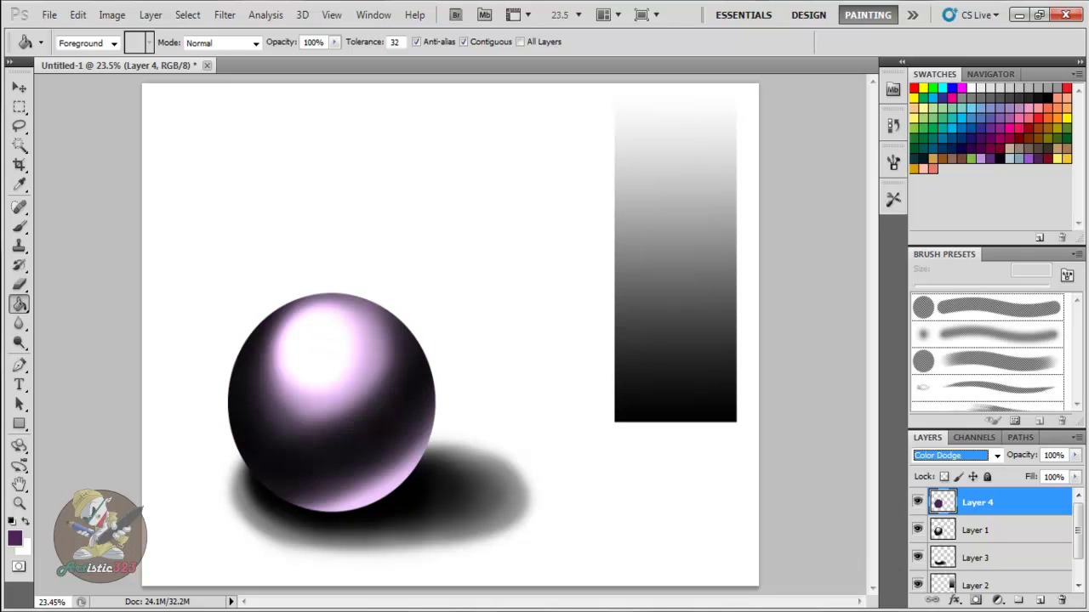
key("Down")
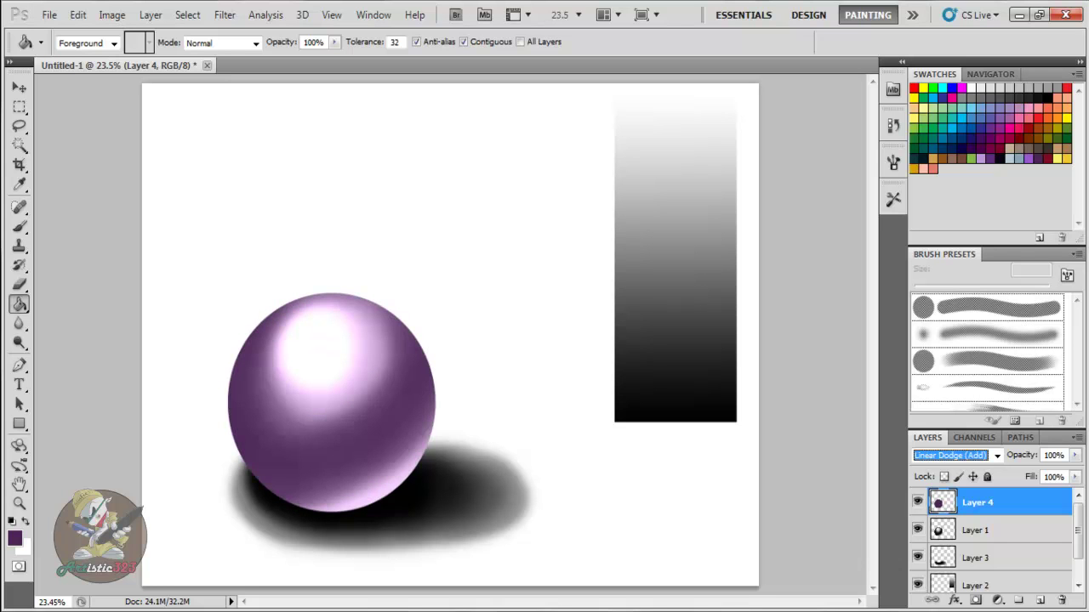
key("Down")
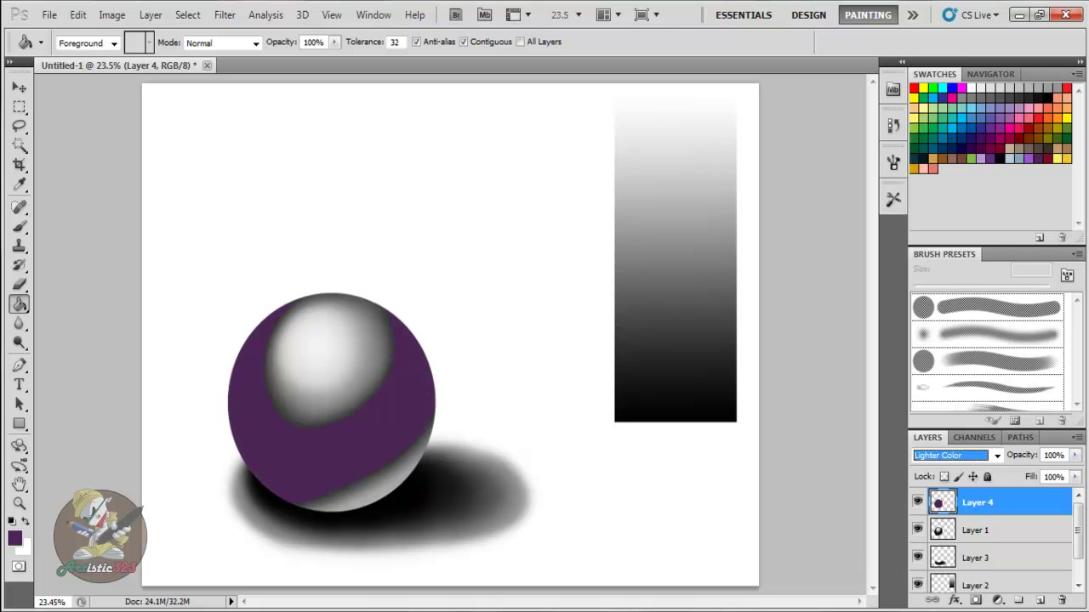
key("Down")
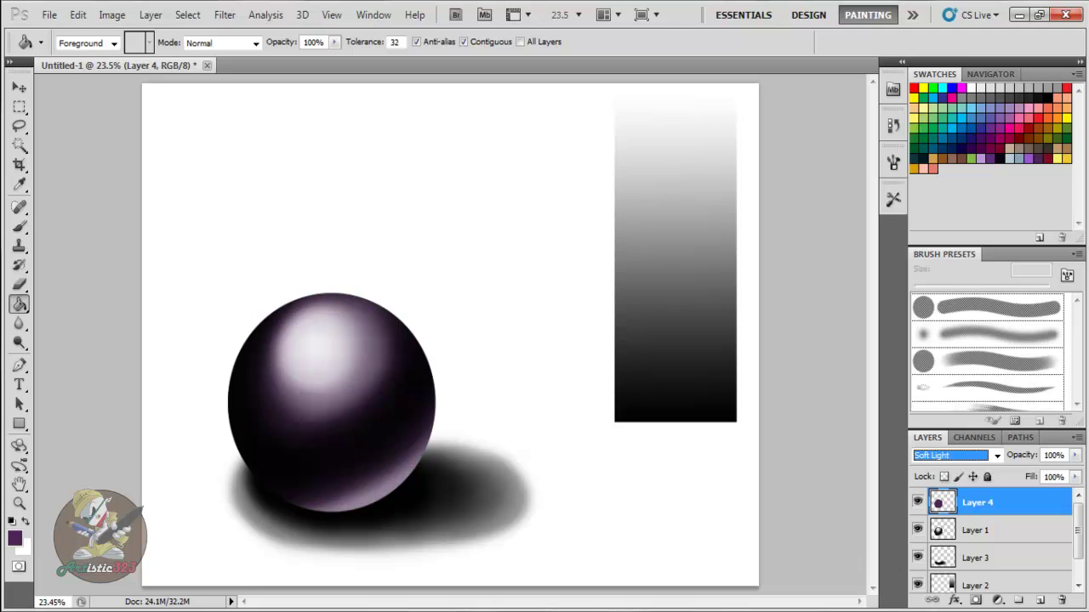
key("Down")
key("Down")
key("Down")
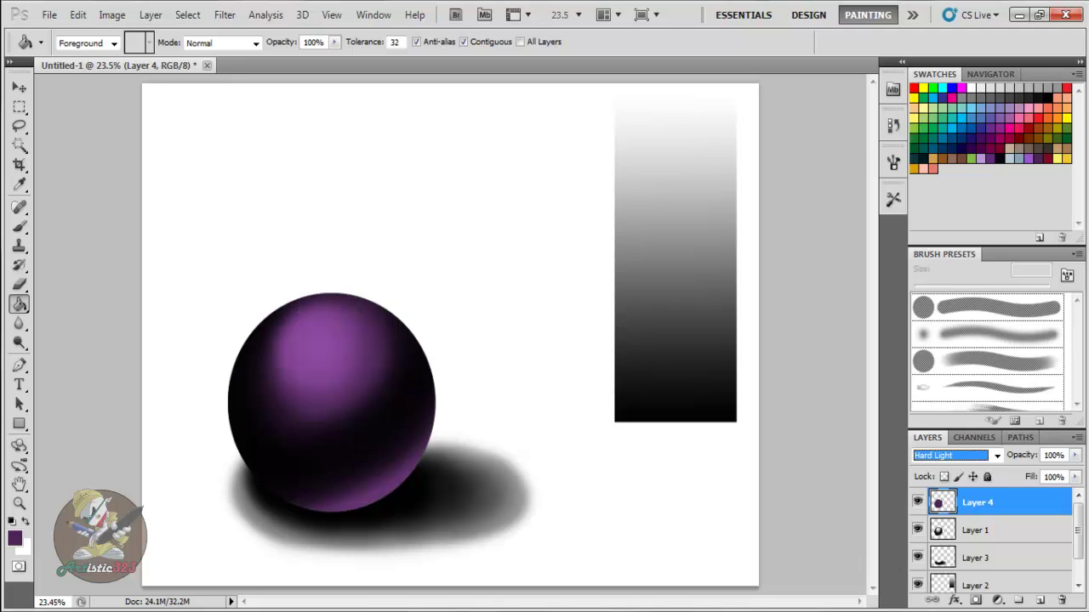
key("Down")
key("Down")
key("Down")
key("Down")
key("Down")
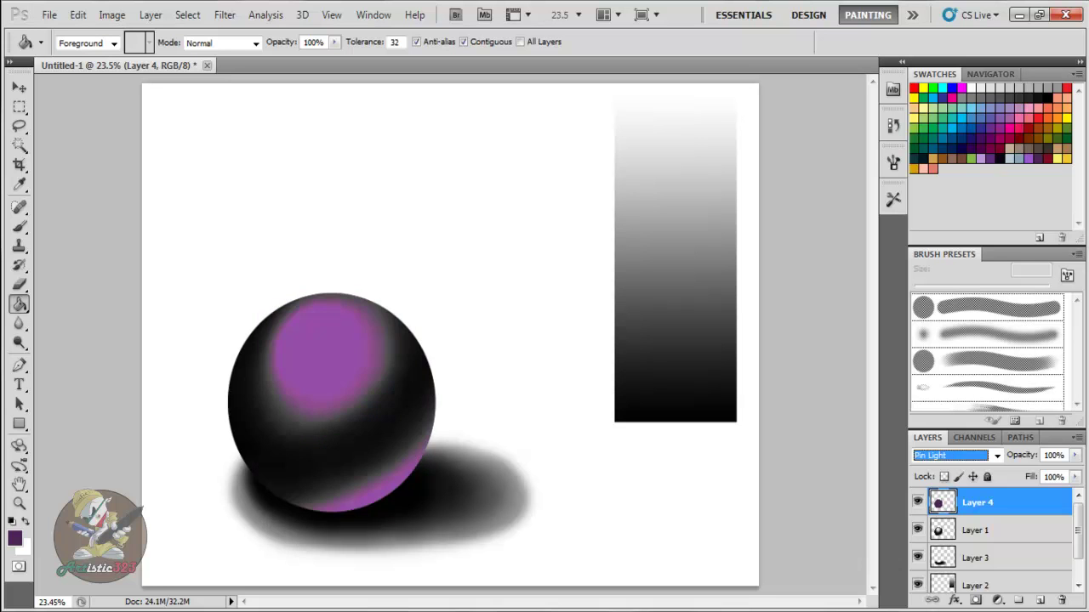
Settle on Soft Light as the purple layer's blend mode.
left_click(997, 457)
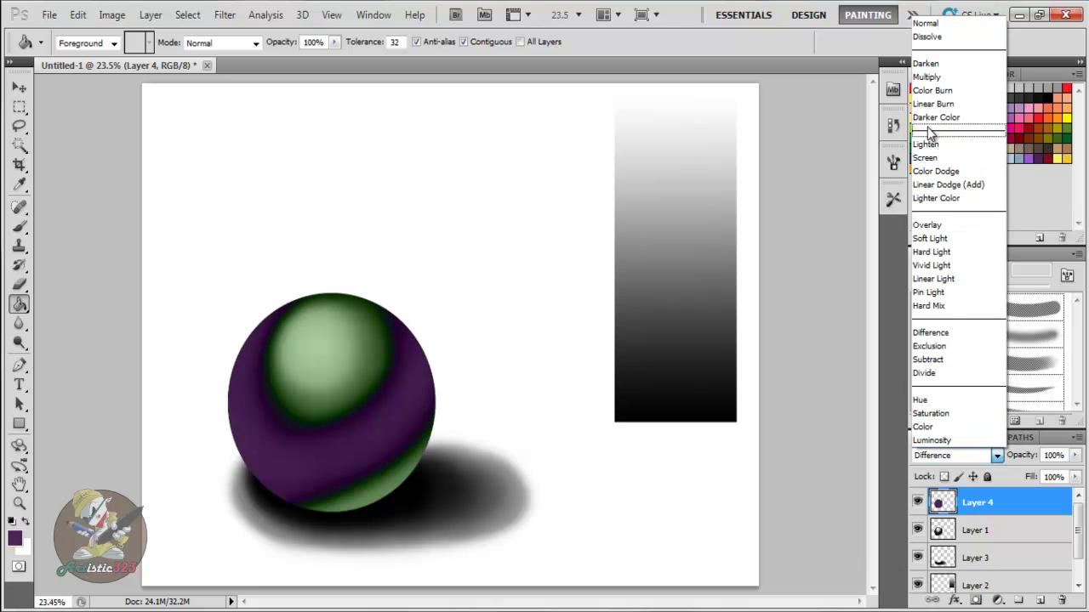
left_click(886, 374)
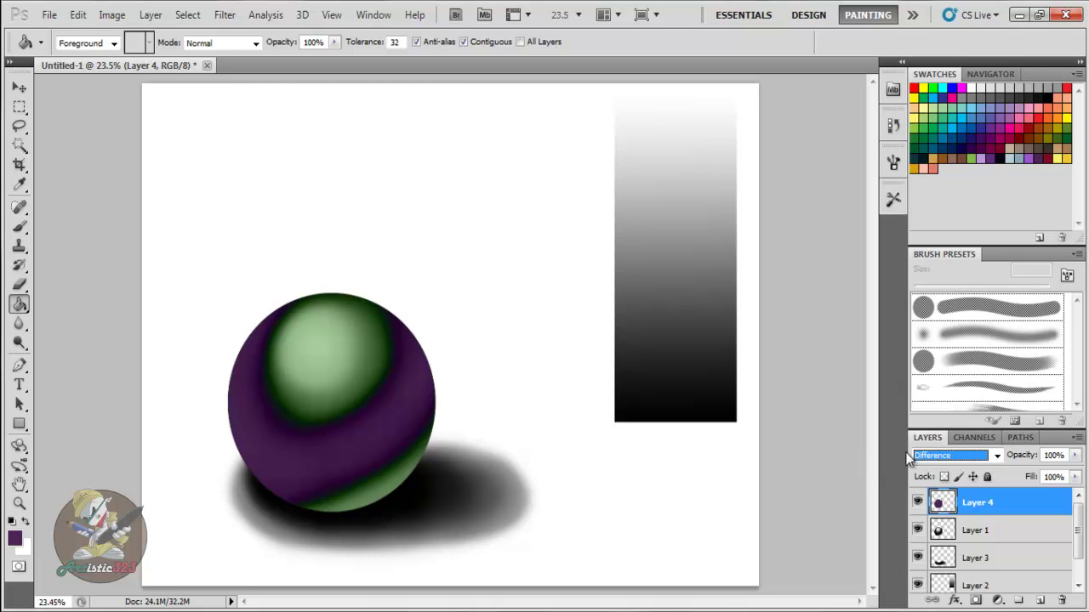
left_click(998, 457)
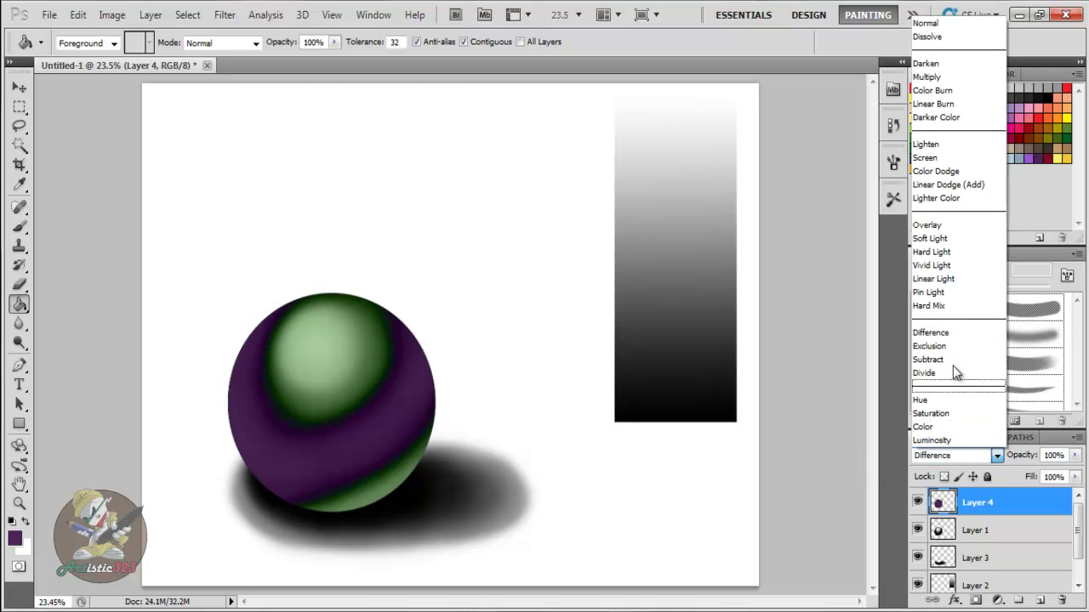
left_click(938, 241)
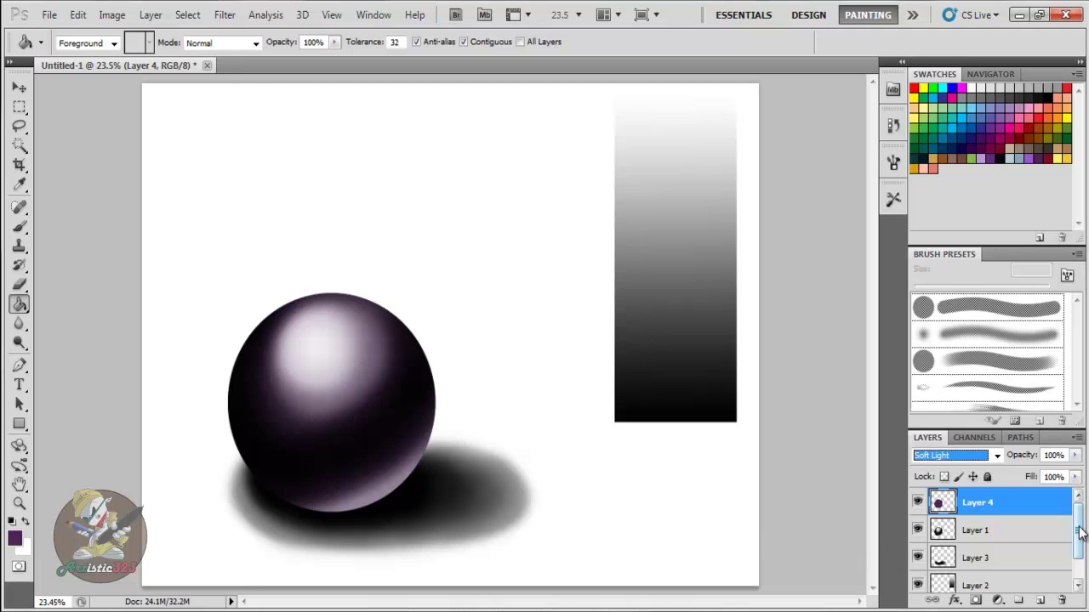
Add a new empty layer directly above the Background layer.
scroll(1079, 528, "down", 2)
left_click(959, 554)
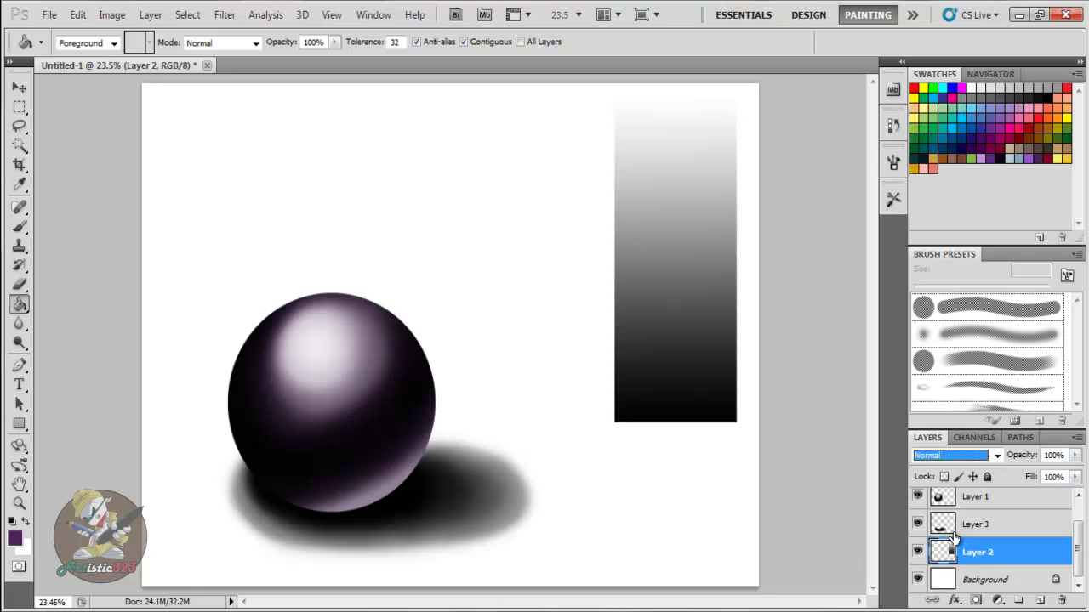
left_click(953, 581)
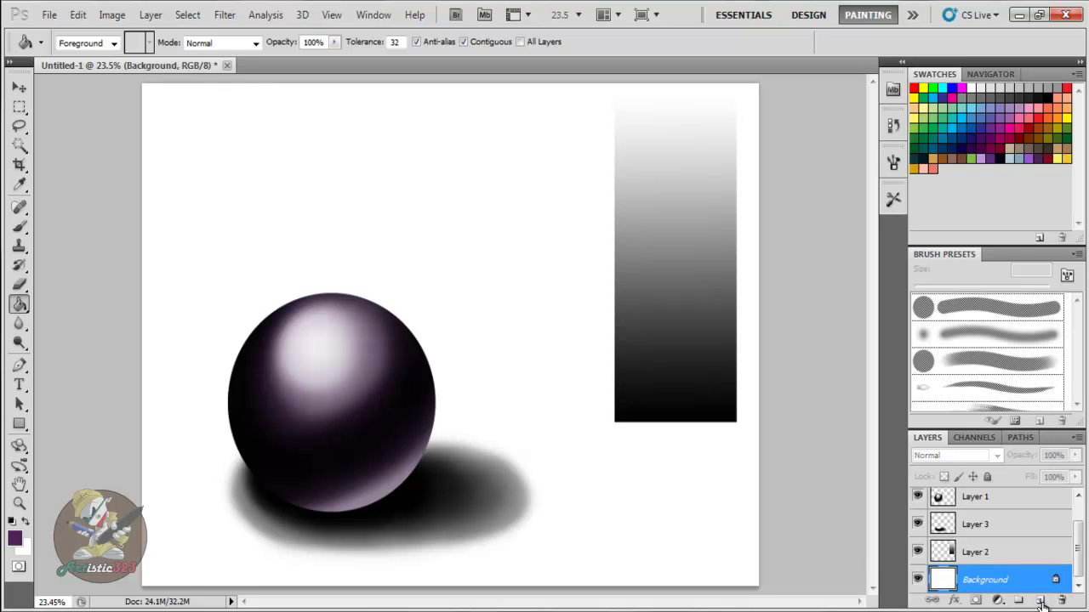
left_click(1039, 600)
scroll(1064, 557, "down", 1)
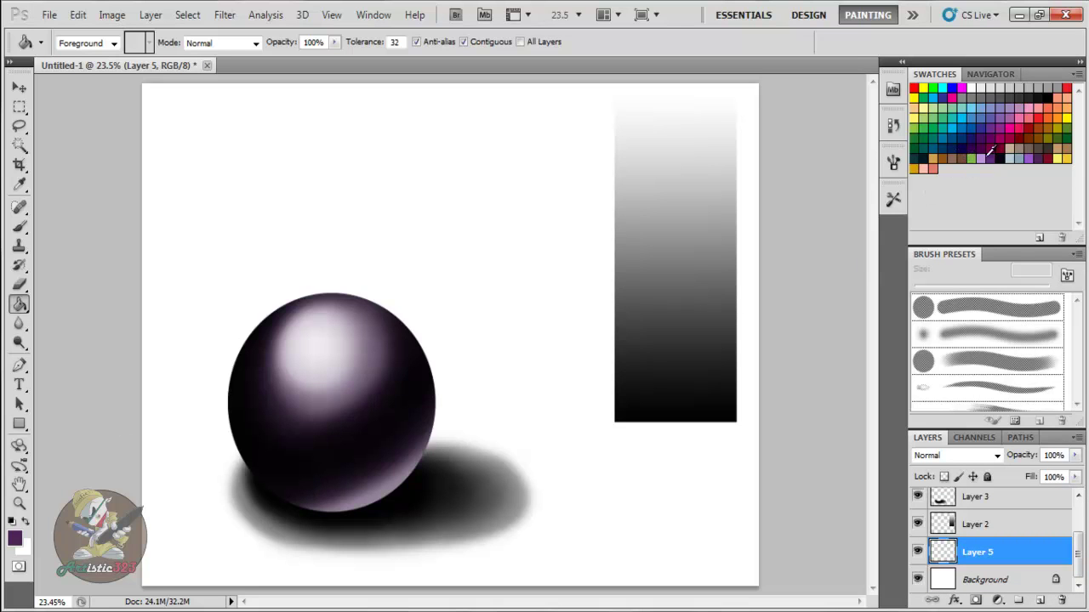
Choose a brown swatch and the Brush tool with a hard round 200 px preset.
left_click(960, 159)
left_click(20, 226)
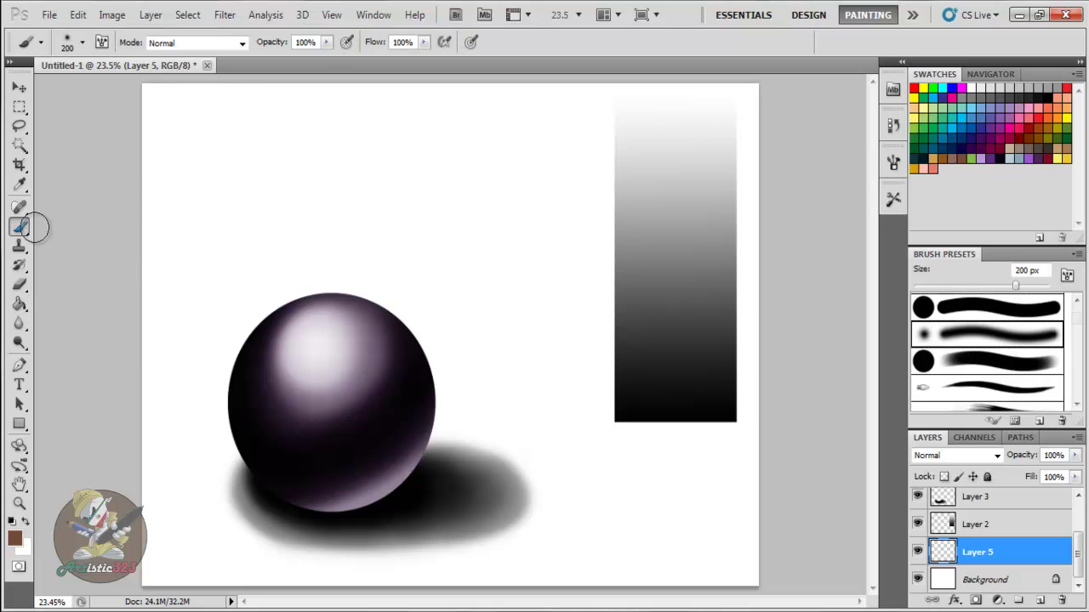
left_click(83, 43)
left_click(112, 156)
left_click(59, 344)
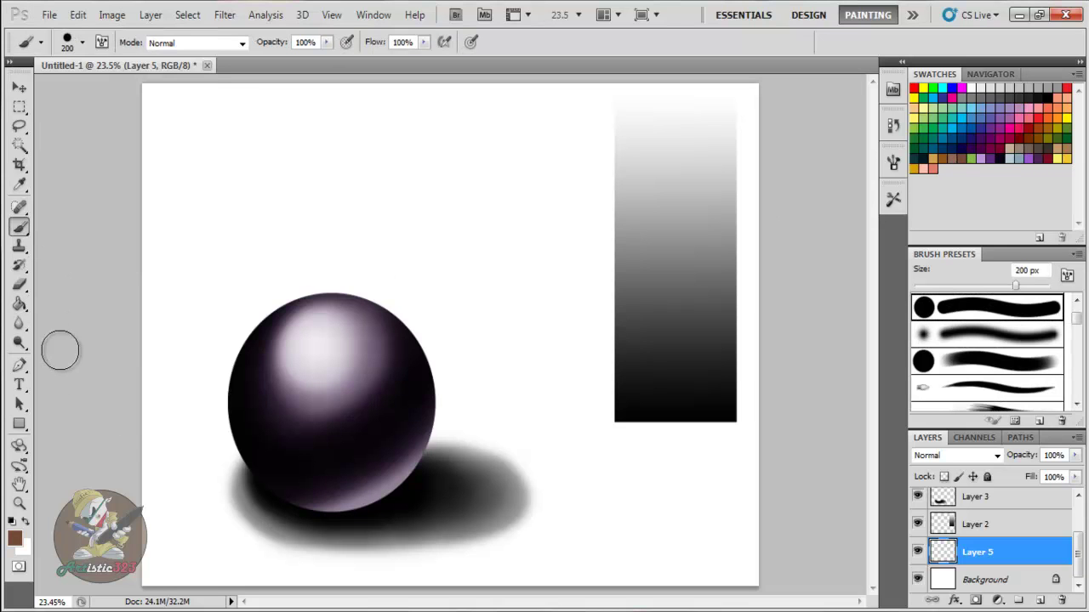
Paint a brown band across the canvas, then enlarge the brush to 500 px and cover the lower area.
left_click(131, 397)
mouse_move(192, 392)
left_mouse_down()
mouse_move(477, 387)
mouse_move(879, 400)
left_mouse_up()
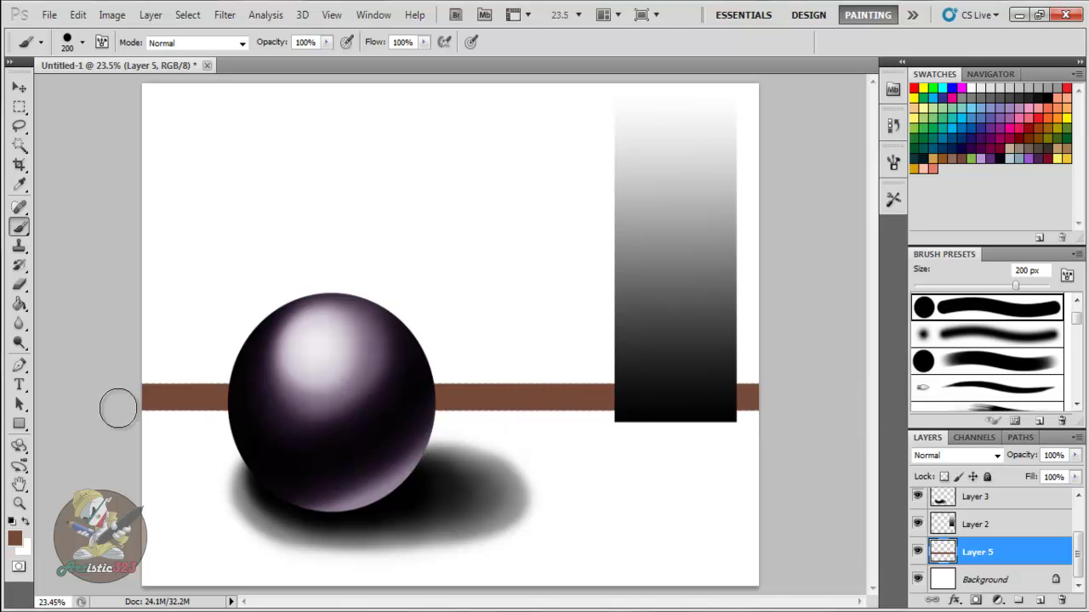
key("bracketright")
key("bracketright")
key("bracketright")
key("bracketright")
mouse_move(764, 434)
left_mouse_down()
mouse_move(735, 427)
mouse_move(757, 423)
mouse_move(672, 424)
mouse_move(408, 438)
mouse_move(379, 434)
mouse_move(501, 426)
mouse_move(346, 431)
mouse_move(253, 412)
mouse_move(119, 435)
mouse_move(119, 457)
mouse_move(193, 472)
mouse_move(150, 478)
mouse_move(514, 463)
mouse_move(429, 490)
mouse_move(217, 522)
mouse_move(302, 536)
mouse_move(213, 575)
mouse_move(626, 590)
mouse_move(756, 566)
mouse_move(643, 553)
mouse_move(795, 487)
mouse_move(783, 469)
mouse_move(631, 477)
mouse_move(781, 461)
mouse_move(668, 466)
mouse_move(633, 506)
mouse_move(503, 532)
mouse_move(523, 553)
mouse_move(469, 526)
mouse_move(363, 501)
mouse_move(253, 498)
mouse_move(201, 470)
mouse_move(270, 493)
left_mouse_up()
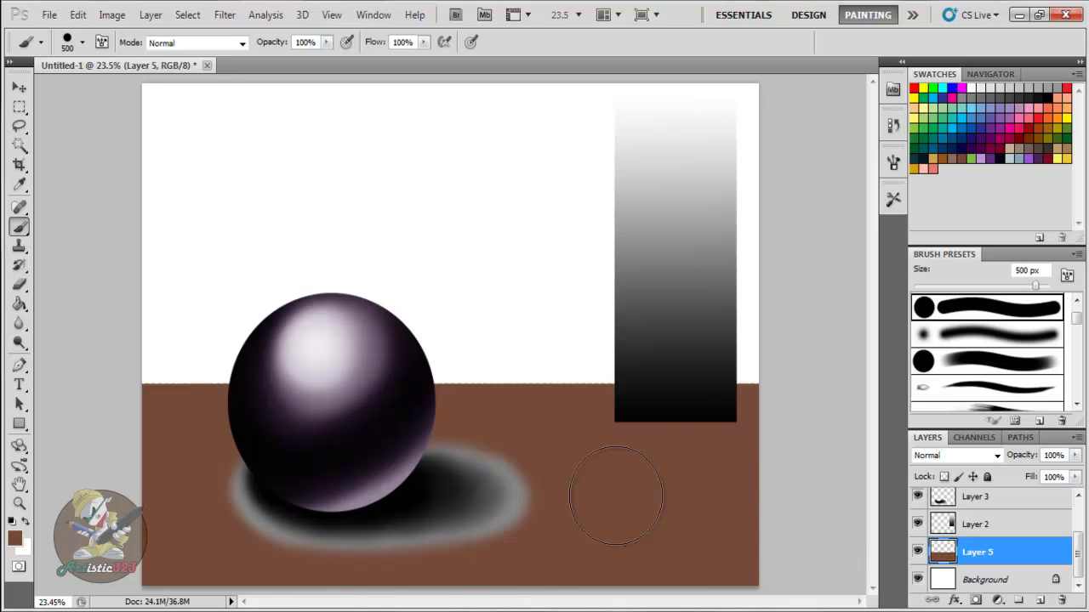
Load the floor selection, Paint Bucket-fill it with gray, pick a darker gray, then deselect.
left_click(941, 554, "ctrl")
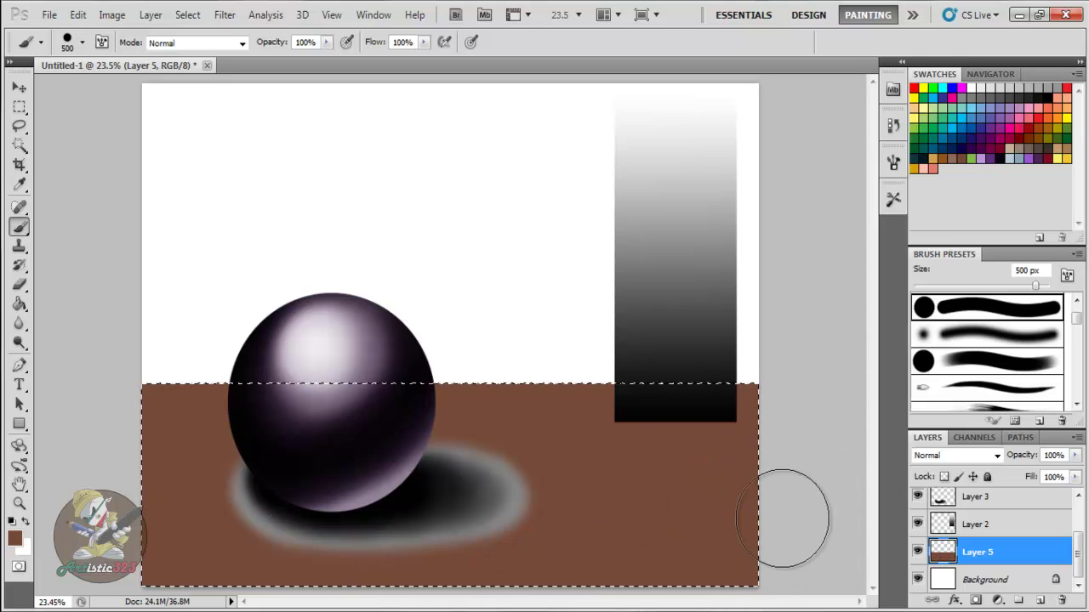
left_click(19, 304)
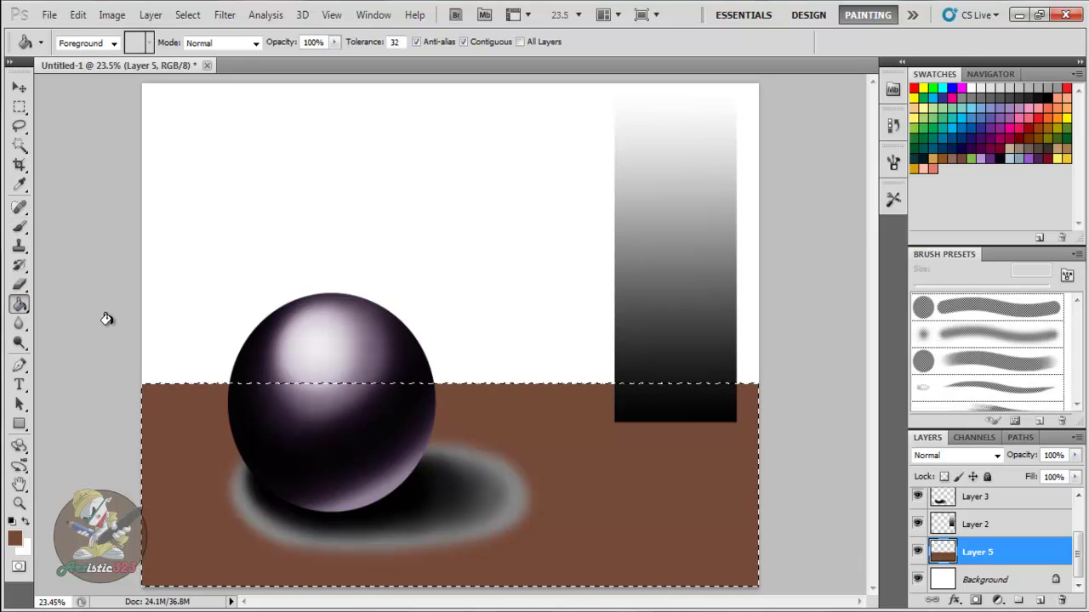
left_click(1035, 87)
left_click(607, 487)
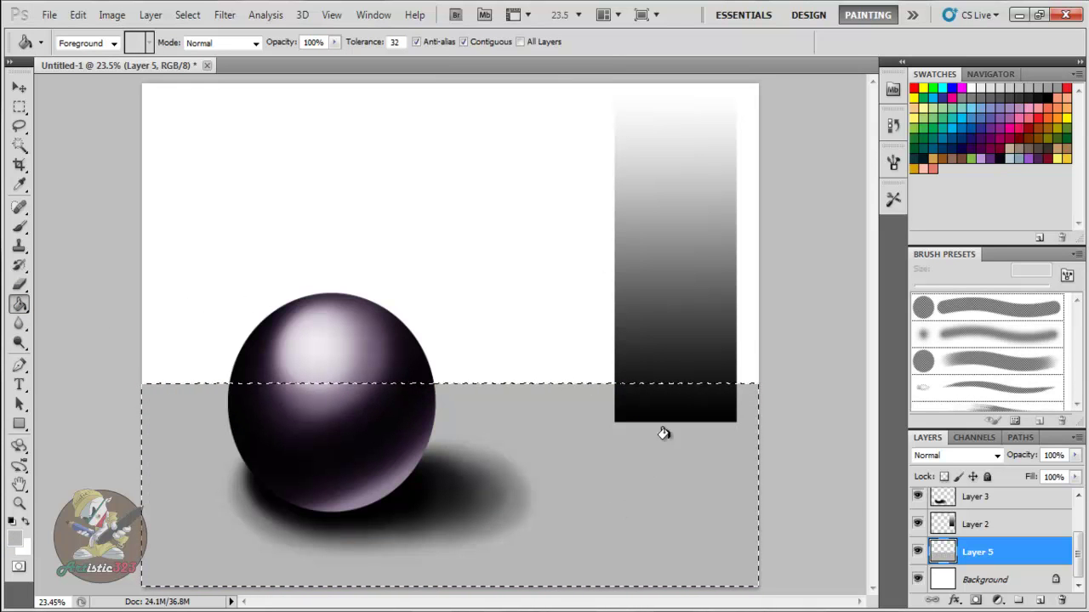
left_click(1055, 89)
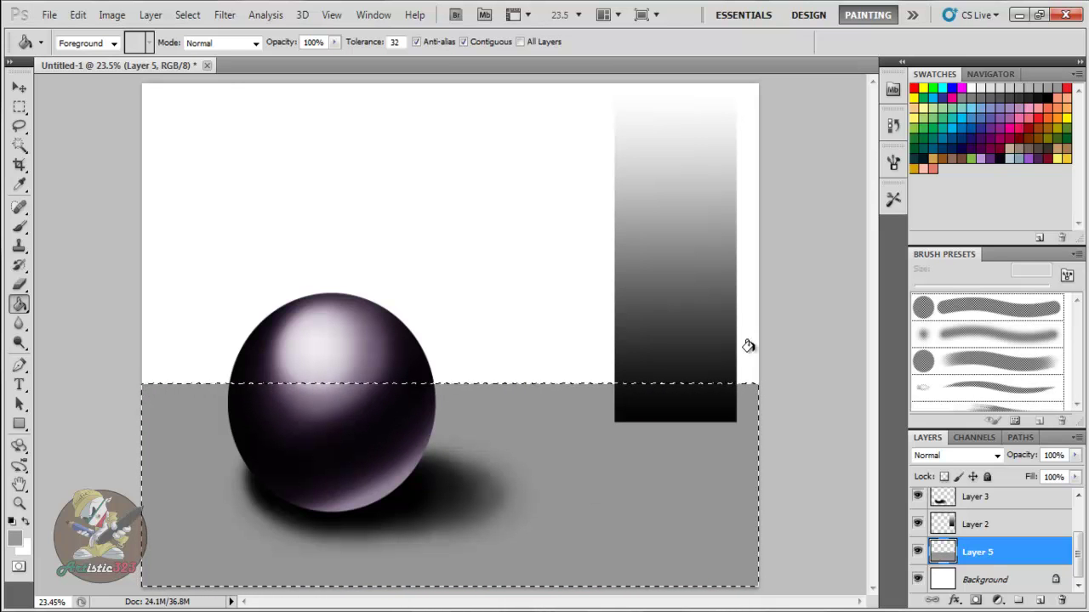
key("ctrl+d")
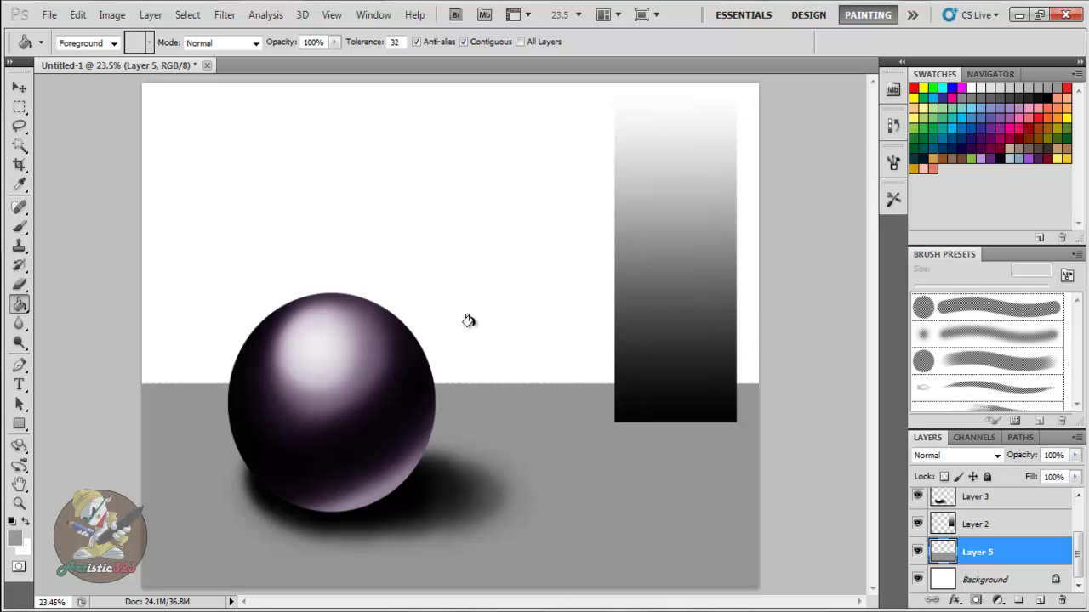
Add a new empty layer above the Background and switch to the Gradient Tool.
left_click(985, 579)
left_click(1039, 600)
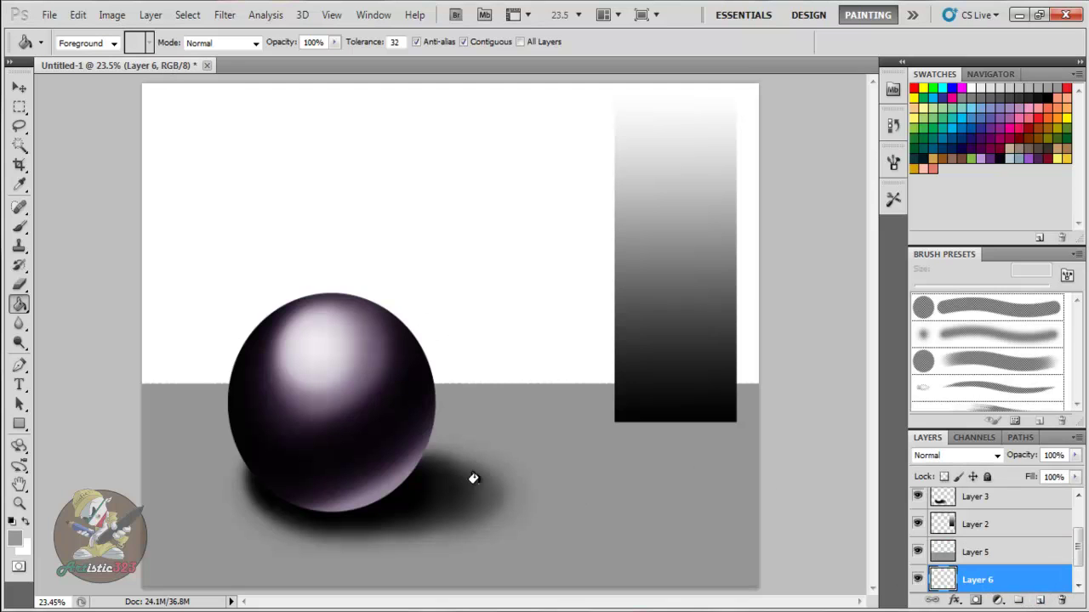
right_click(21, 306)
left_click(81, 304)
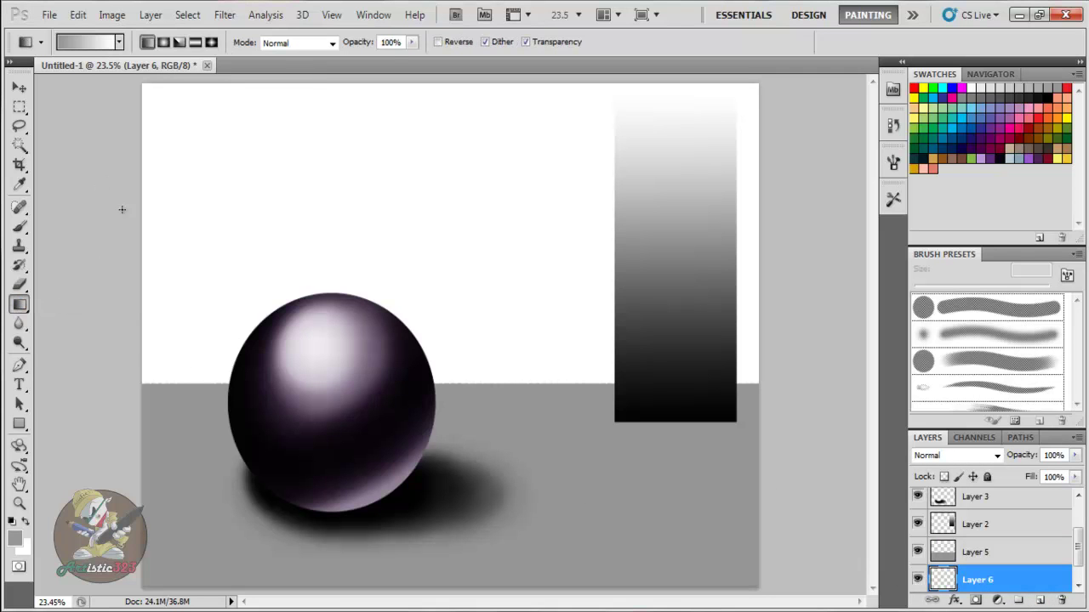
Set the foreground colour to sky blue 74c6e1.
left_click(16, 541)
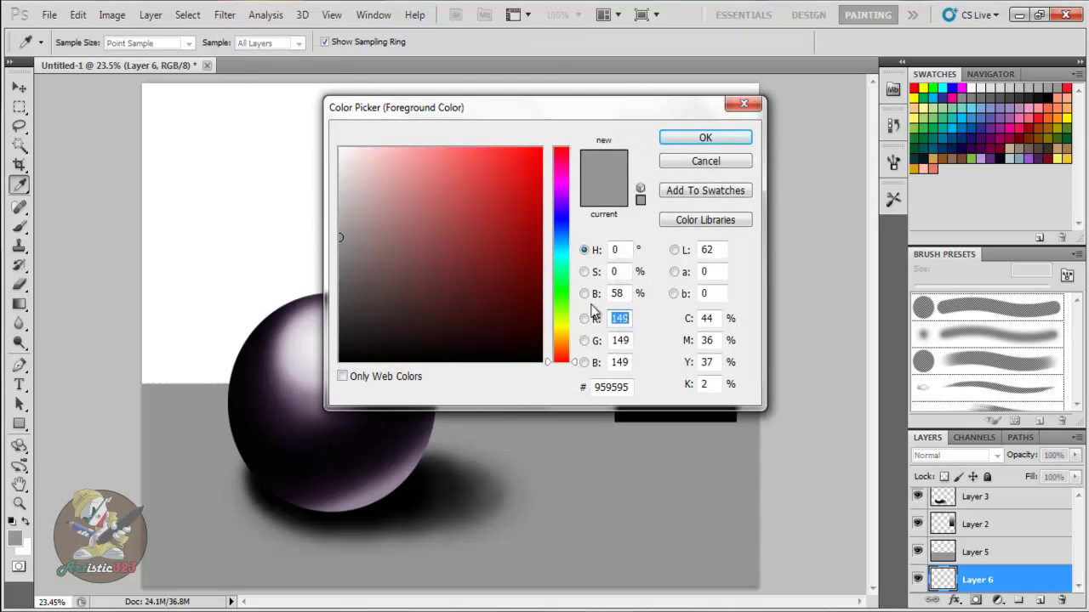
left_click_drag(577, 358, 576, 248)
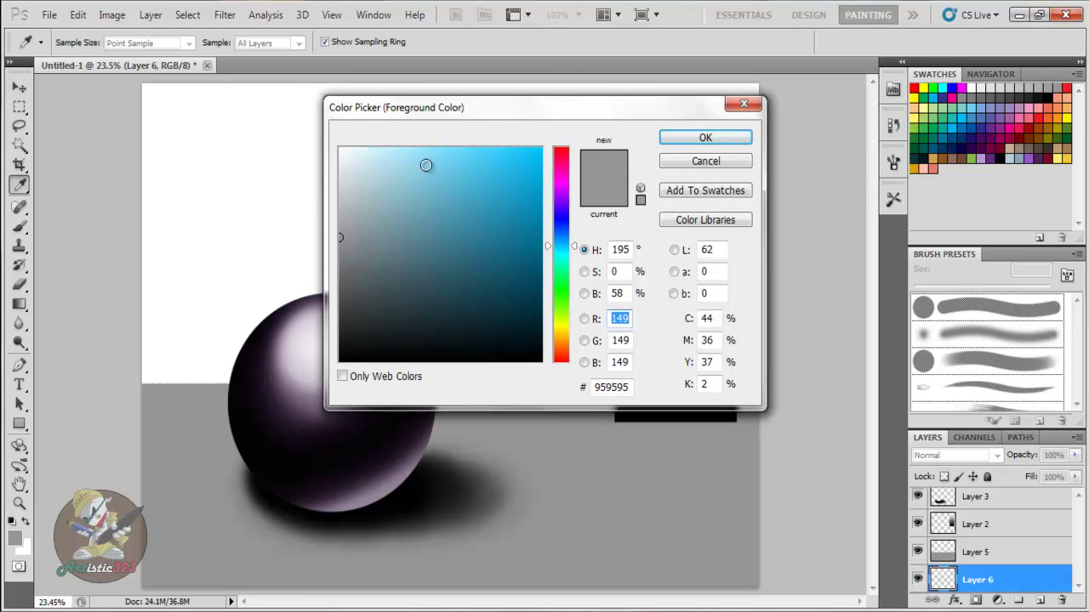
left_click_drag(429, 160, 441, 175)
left_click(703, 139)
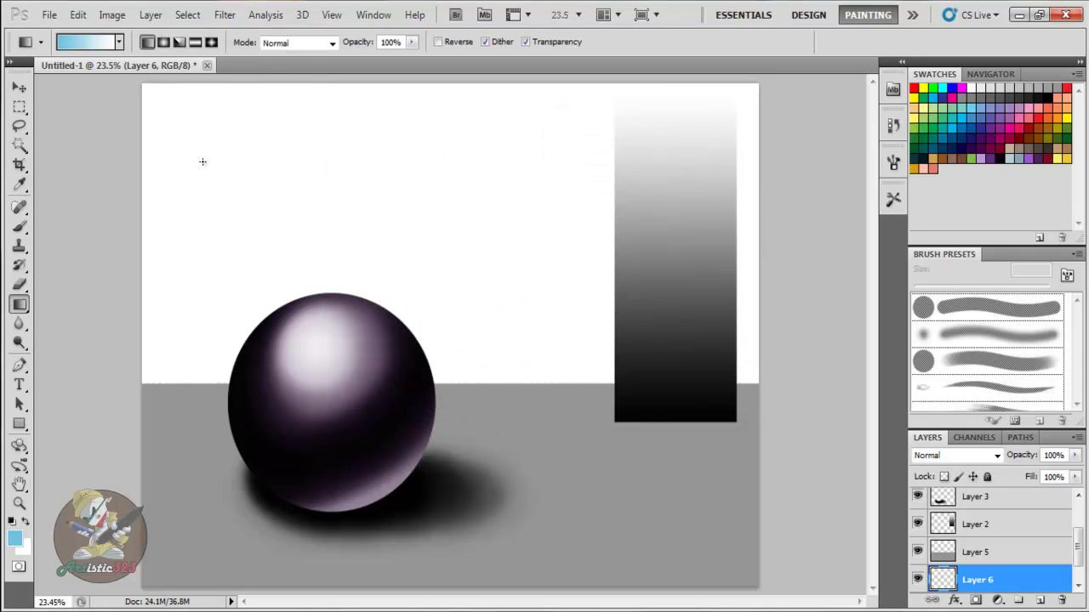
Fill Layer 6 with a diagonal white-to-sky-blue gradient, redrawing it at several angles.
left_click_drag(771, 380, 175, 171)
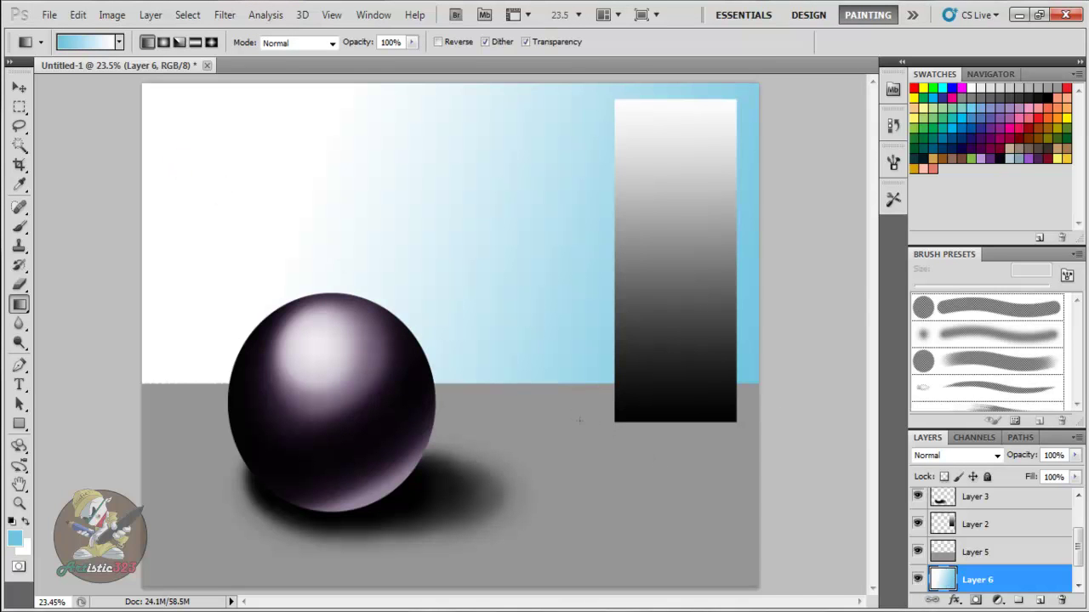
left_click_drag(590, 421, 417, 238)
left_click_drag(748, 377, 309, 275)
left_click_drag(409, 409, 104, 203)
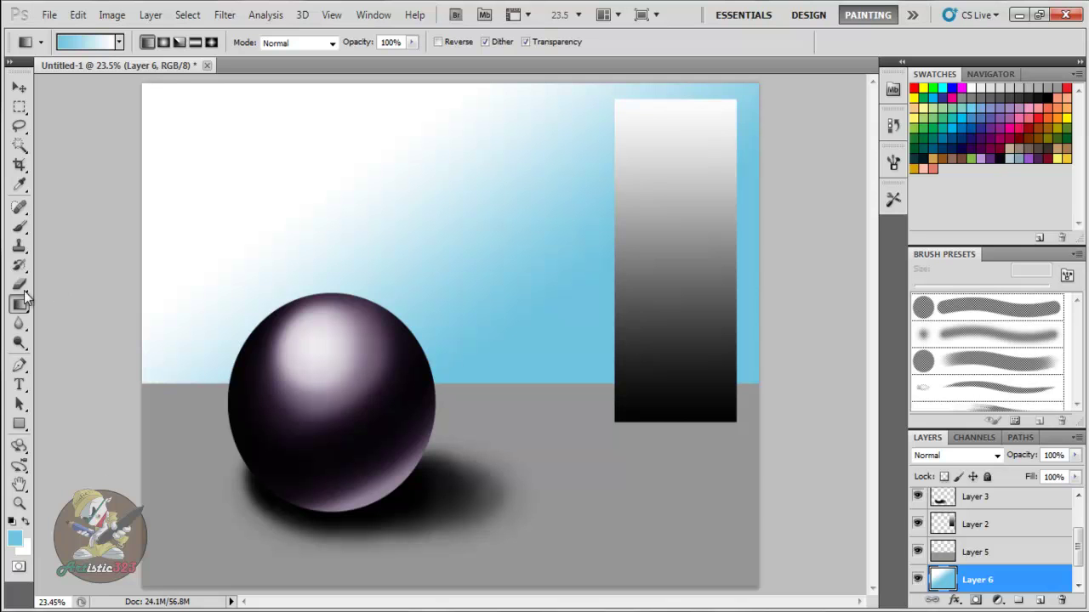
Switch to the Brush tool with a 500 px round tip.
left_click(19, 227)
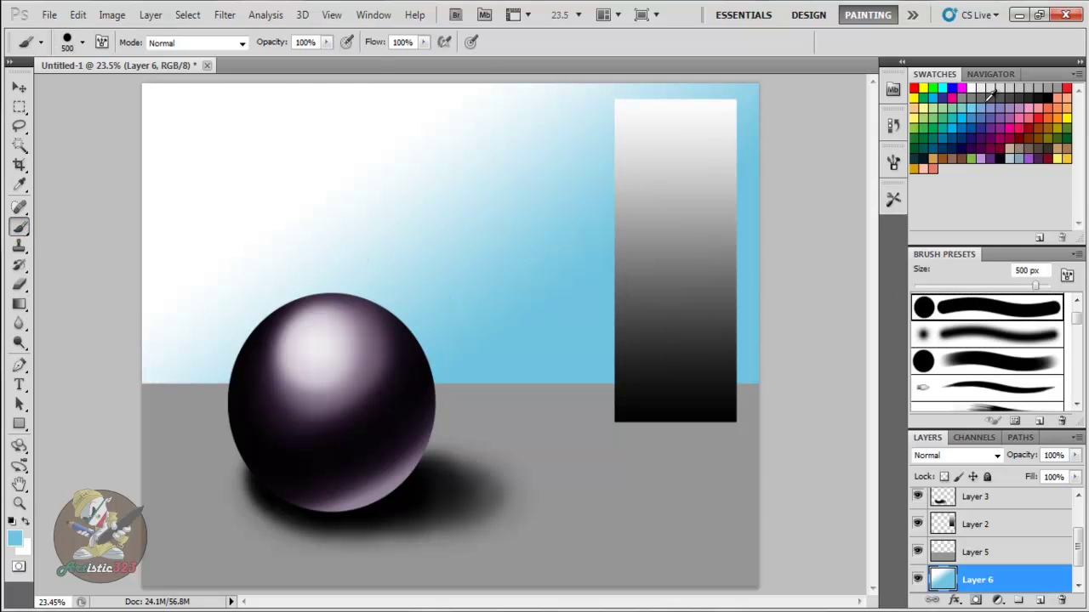